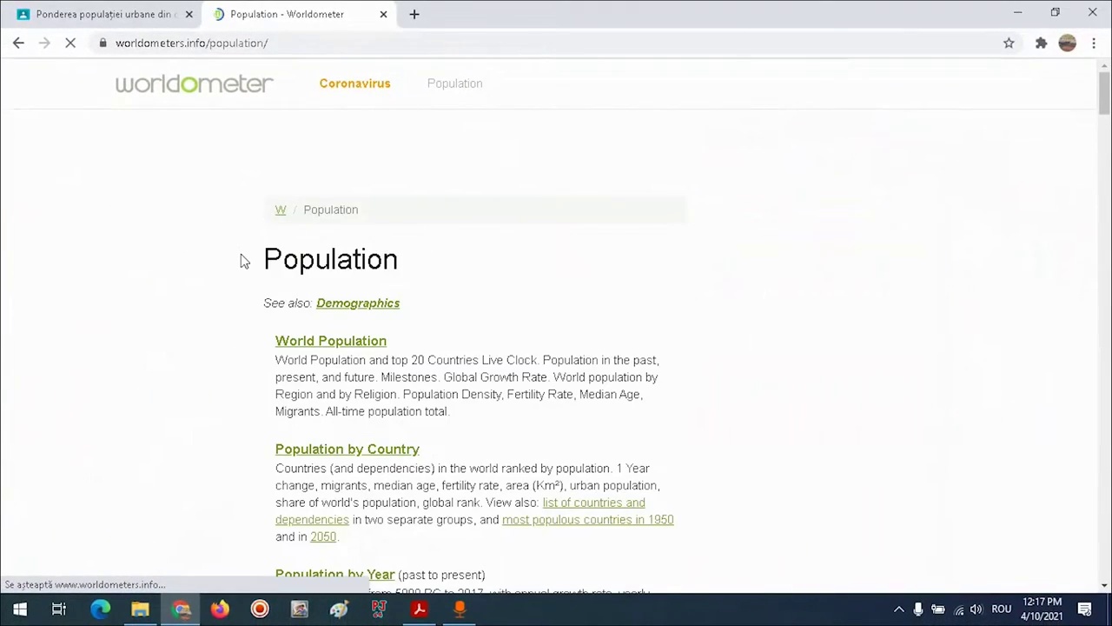
# - Translate the Worldometer Population page into Romanian
pyautogui.scroll(-2, 241, 258)
pyautogui.scroll(-1, 243, 260)
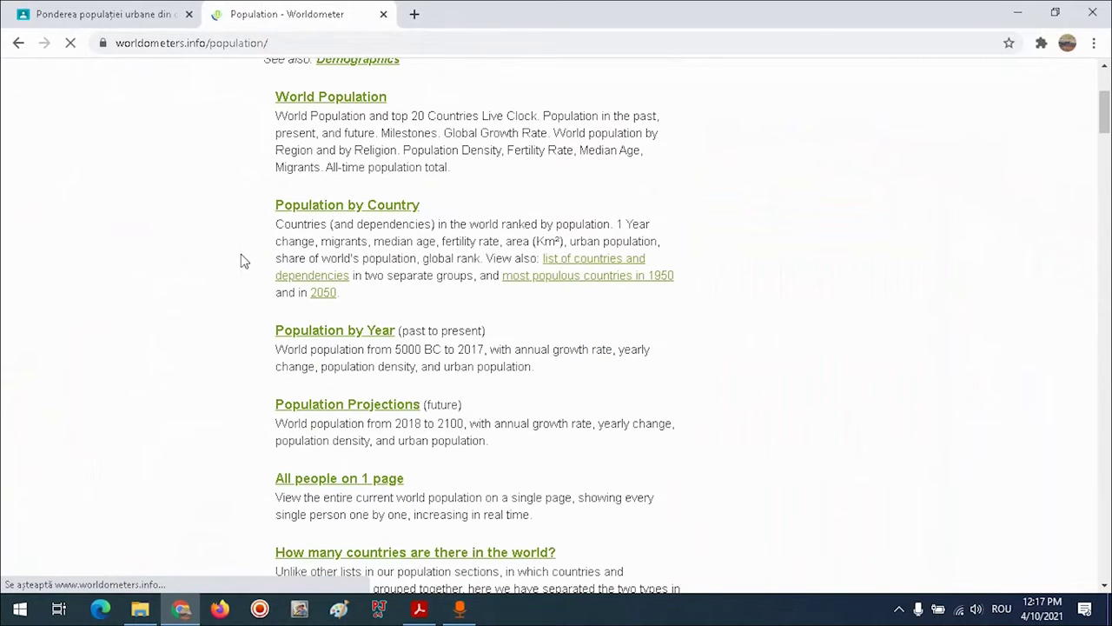
pyautogui.scroll(2, 478, 363)
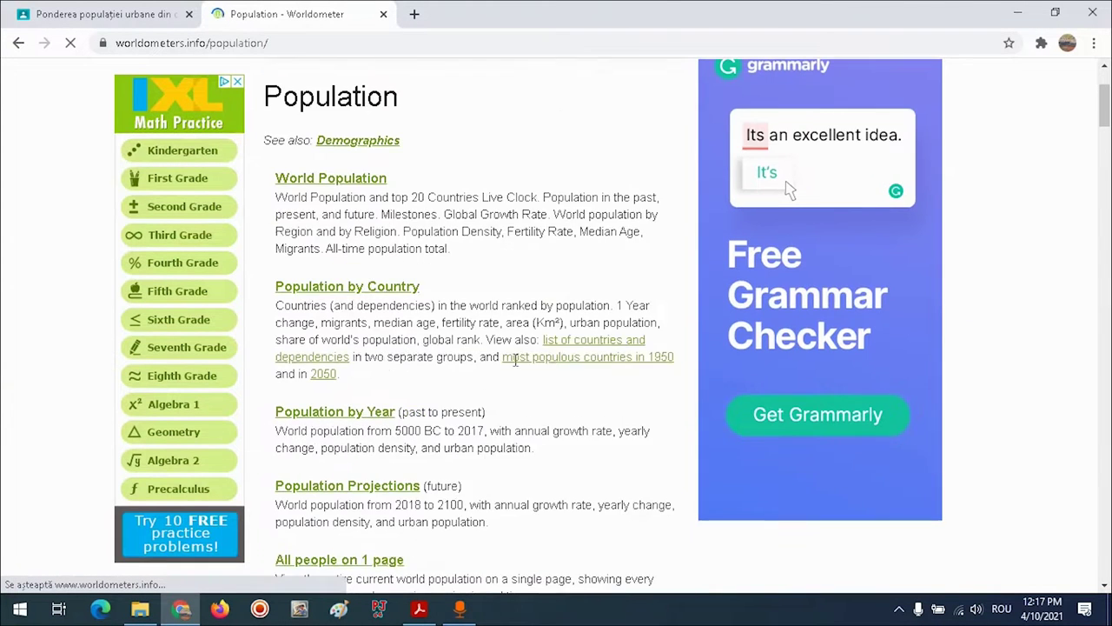
pyautogui.rightClick(502, 306)
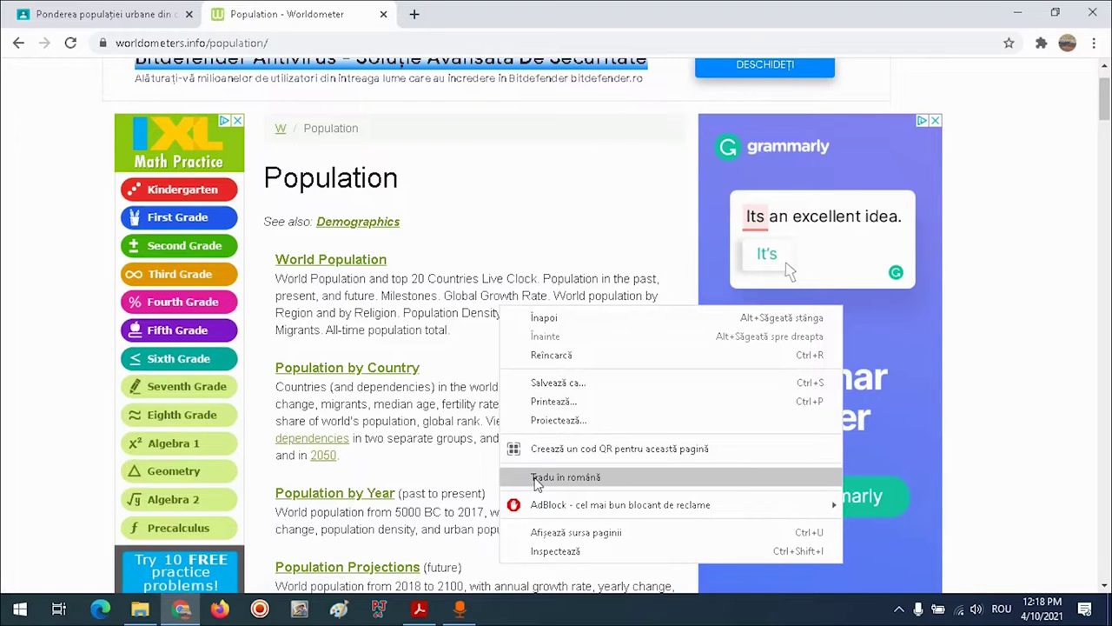
pyautogui.click(565, 477)
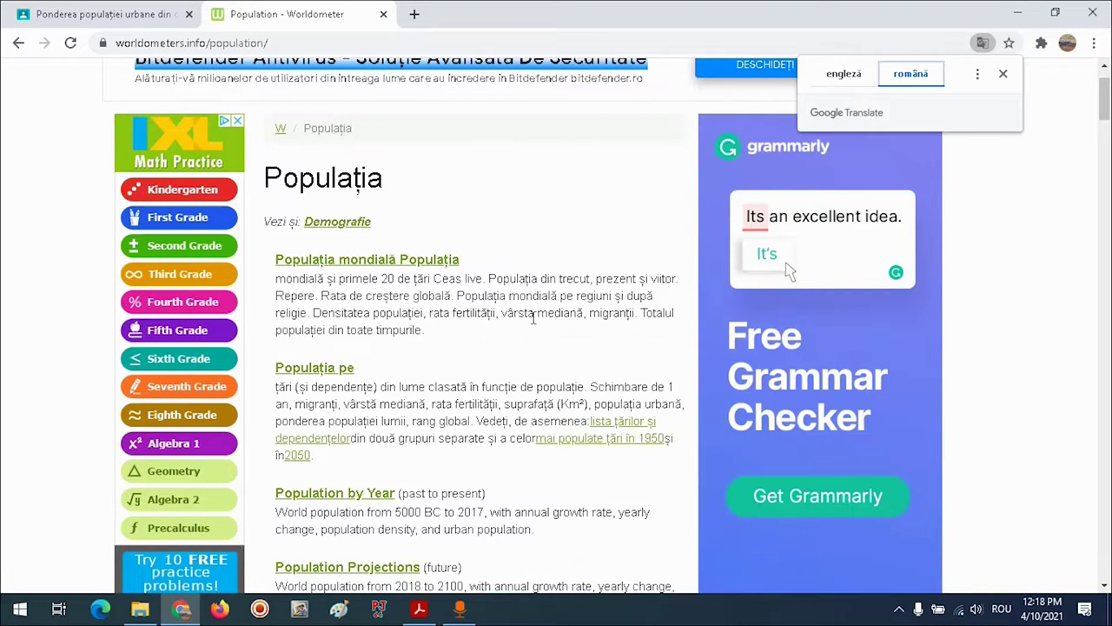
# - Open the list of European countries (Țări europene) from the Europa section of the regions
pyautogui.scroll(-3, 513, 320)
pyautogui.scroll(4, 513, 320)
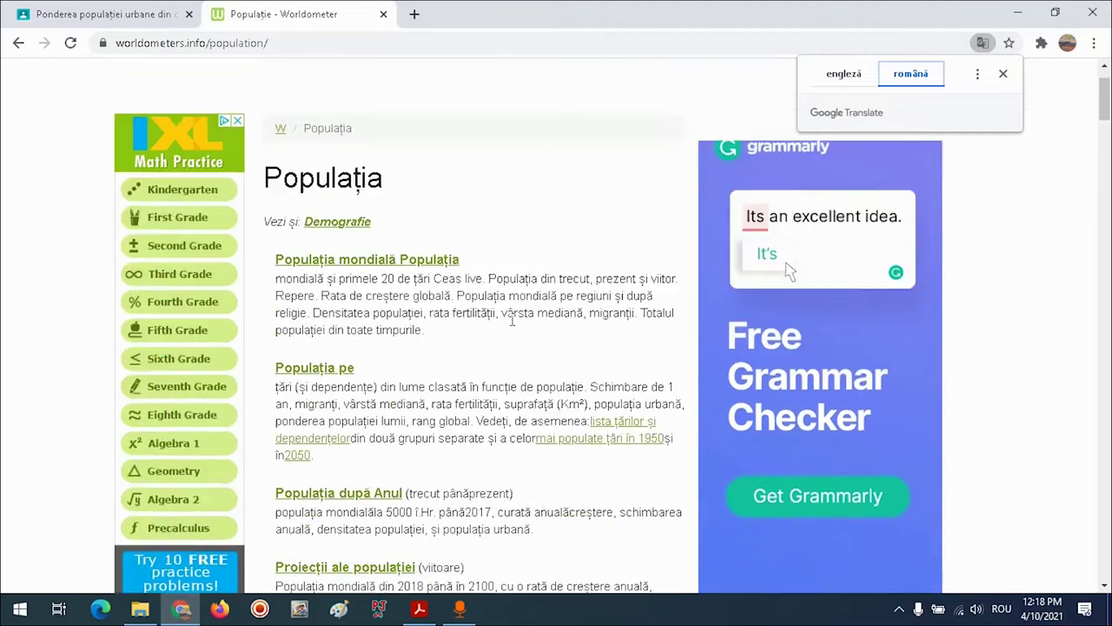
pyautogui.scroll(-7, 512, 320)
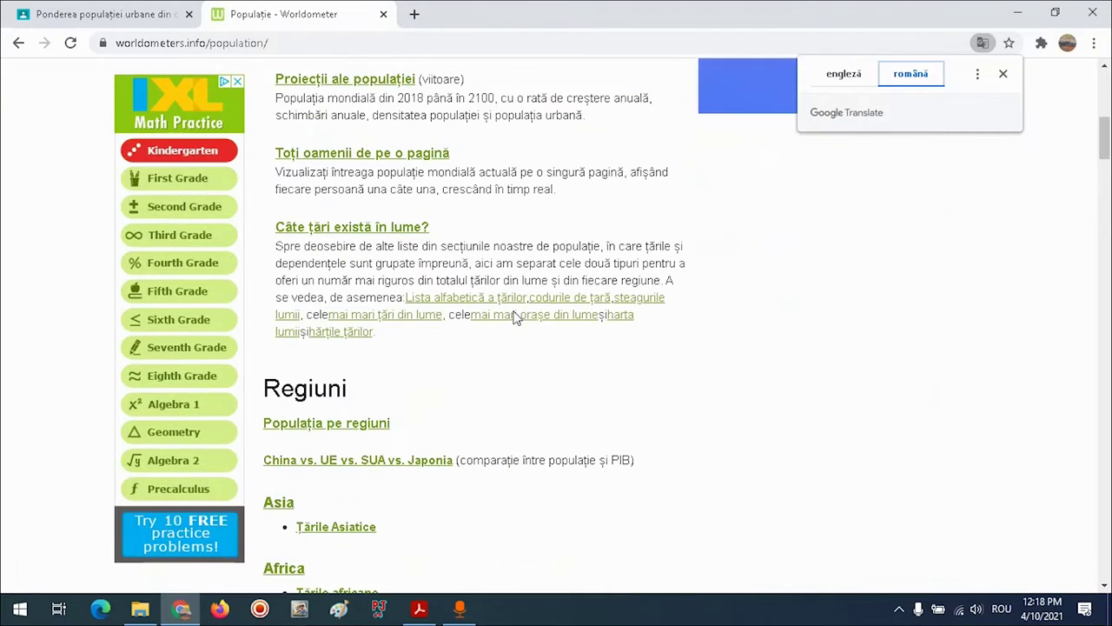
pyautogui.scroll(-2, 514, 323)
pyautogui.scroll(-1, 513, 322)
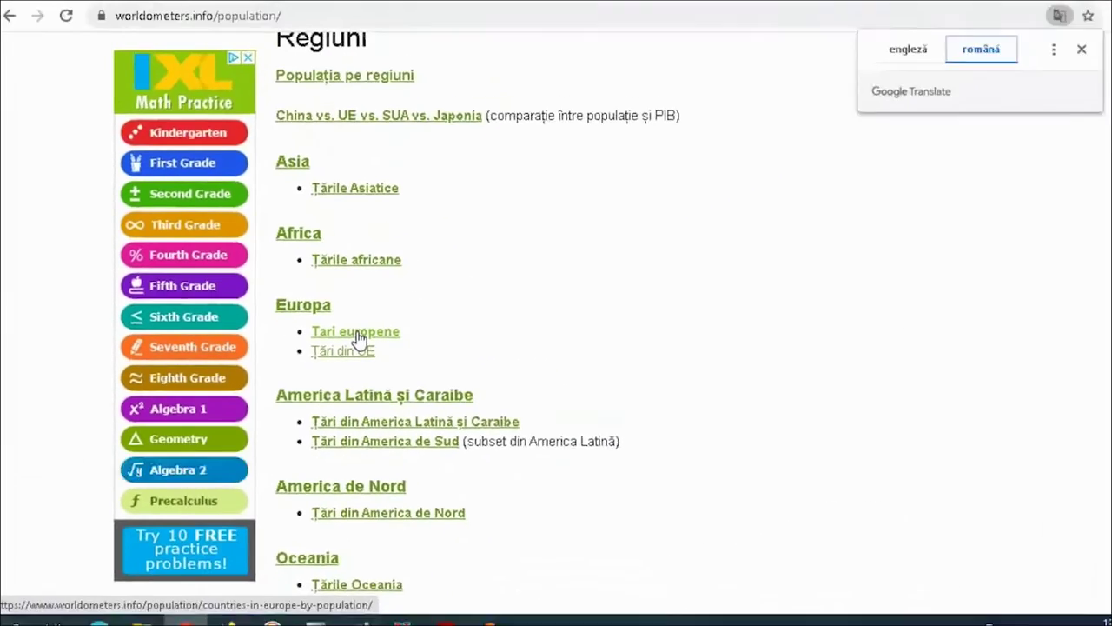
pyautogui.click(561, 325)
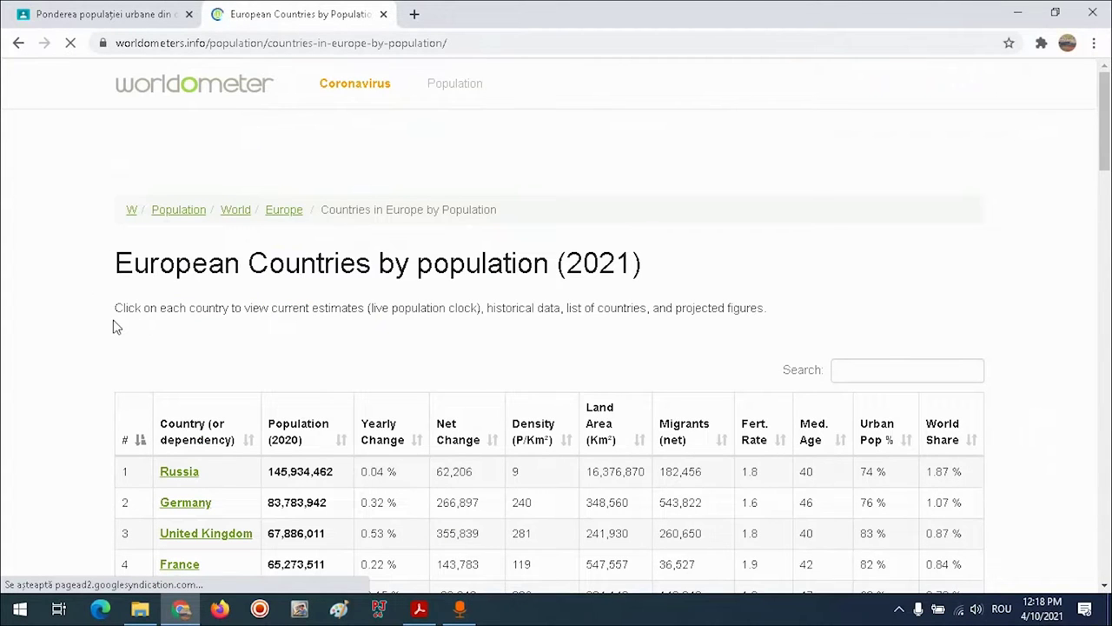
# - Translate the European Countries by population (2021) page into Romanian
pyautogui.scroll(-1, 179, 318)
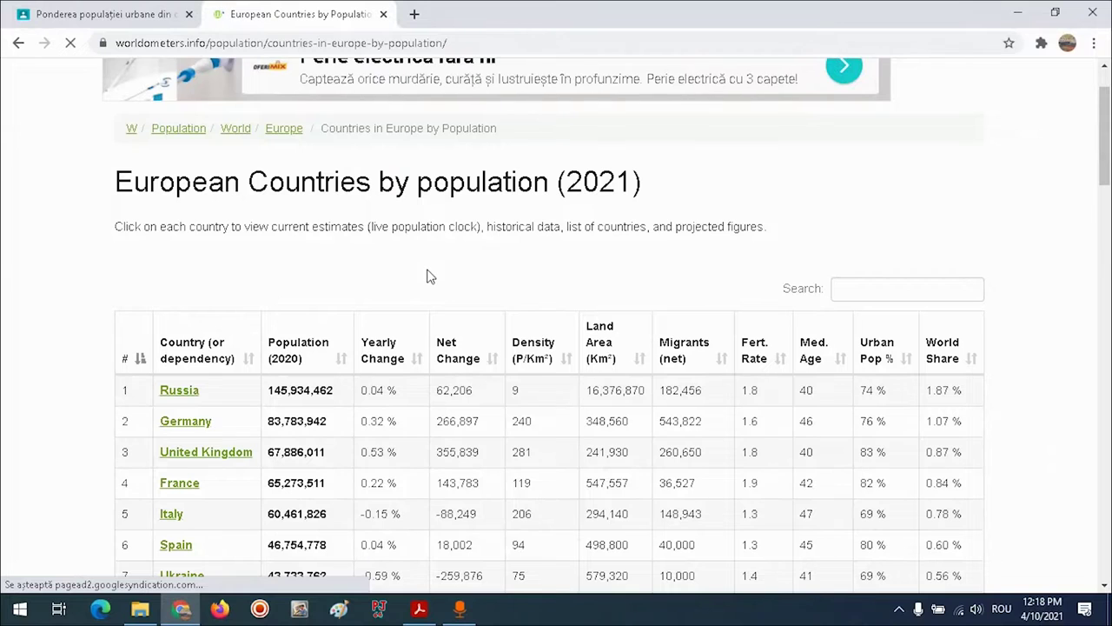
pyautogui.rightClick(426, 270)
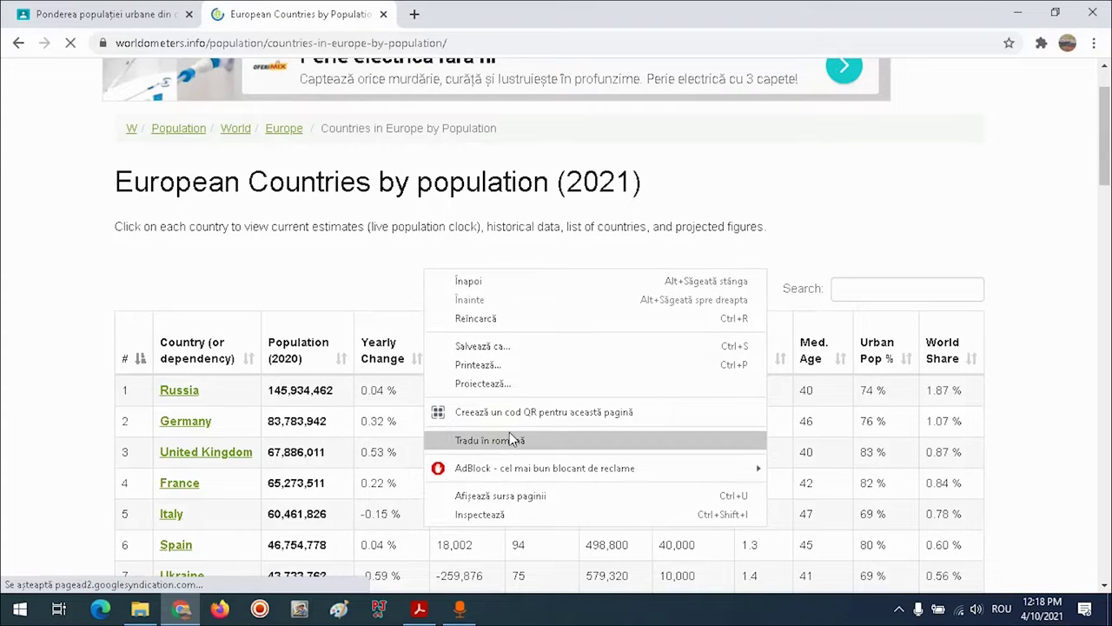
pyautogui.click(489, 439)
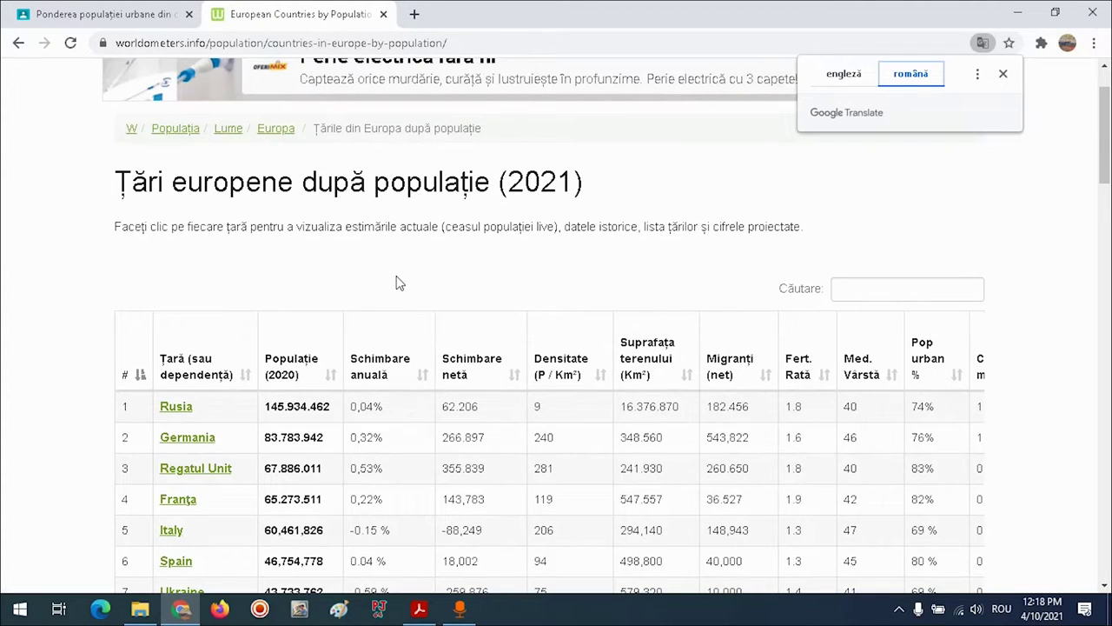
# - Copy the population table from its header row through the 20th country, Elveția
pyautogui.scroll(-1, 398, 285)
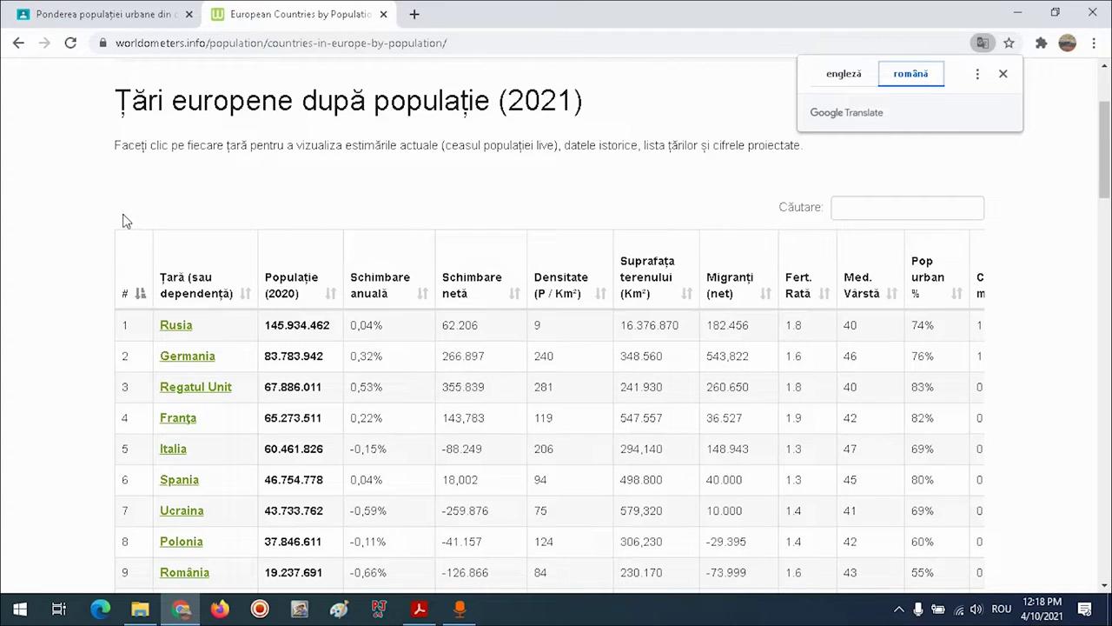
pyautogui.moveTo(123, 221); pyautogui.dragTo(972, 472)
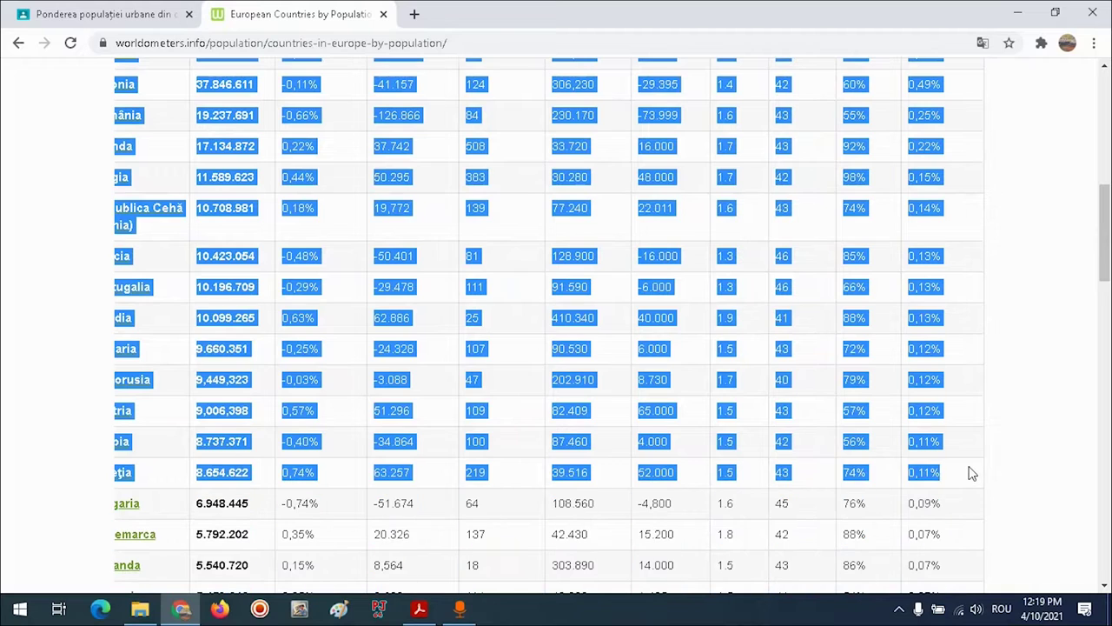
pyautogui.rightClick(780, 380)
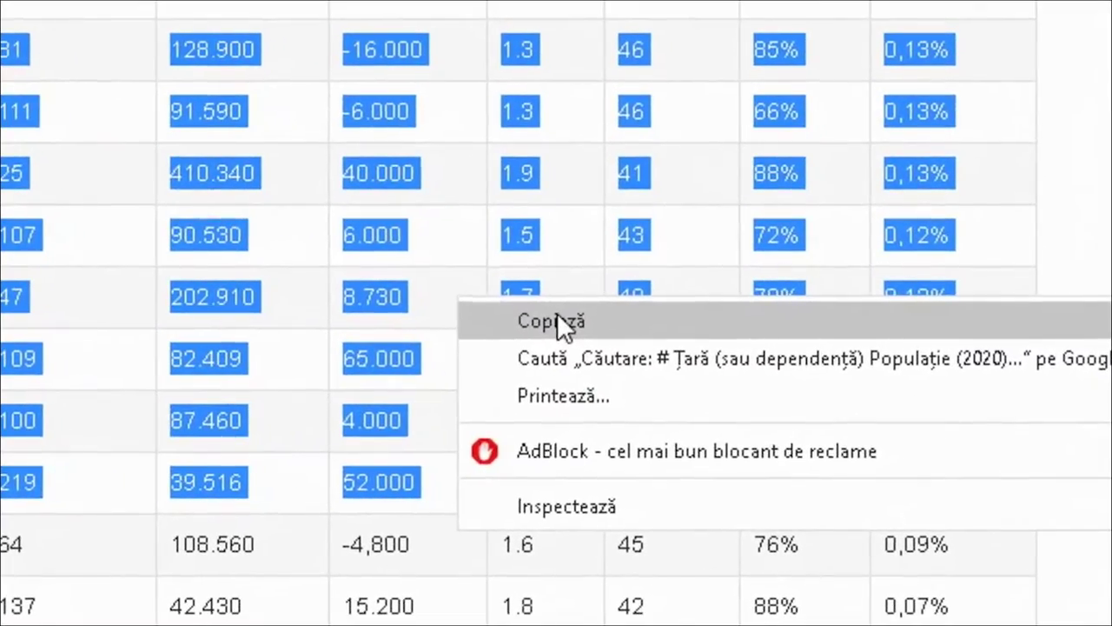
pyautogui.click(743, 392)
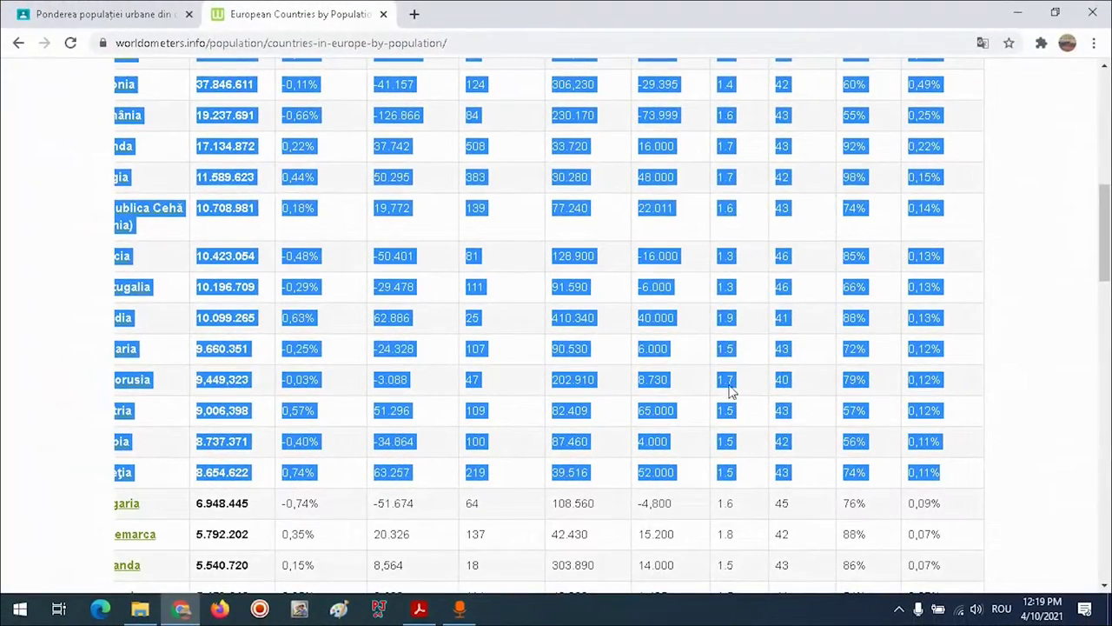
# - Open the spreadsheet attached to the Classroom assignment and paste the copied table starting at cell A1
pyautogui.click(167, 11)
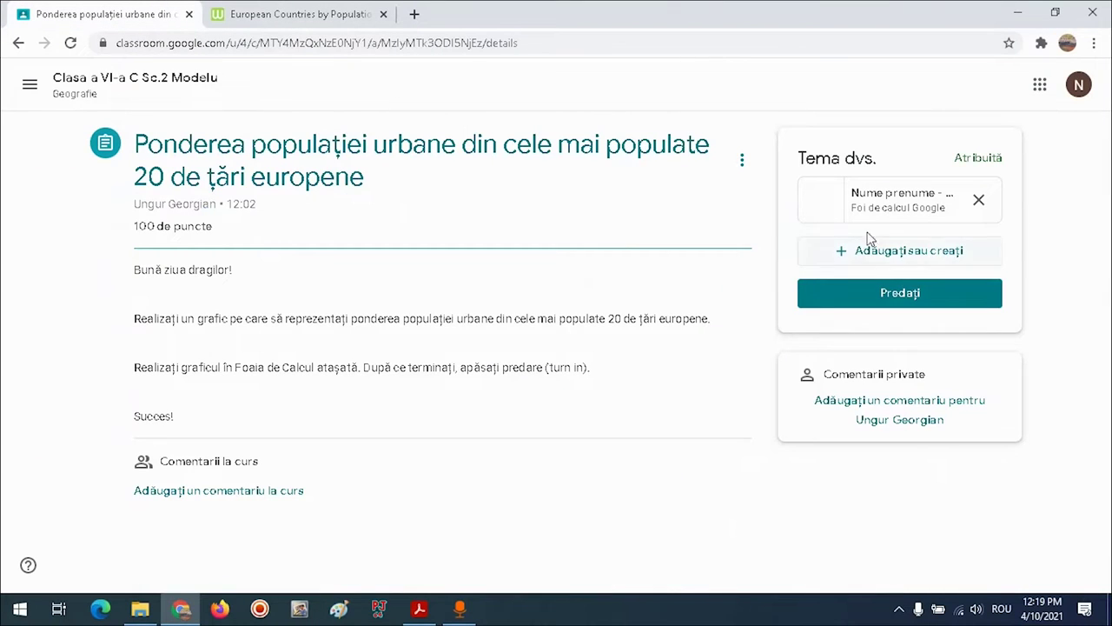
pyautogui.click(878, 206)
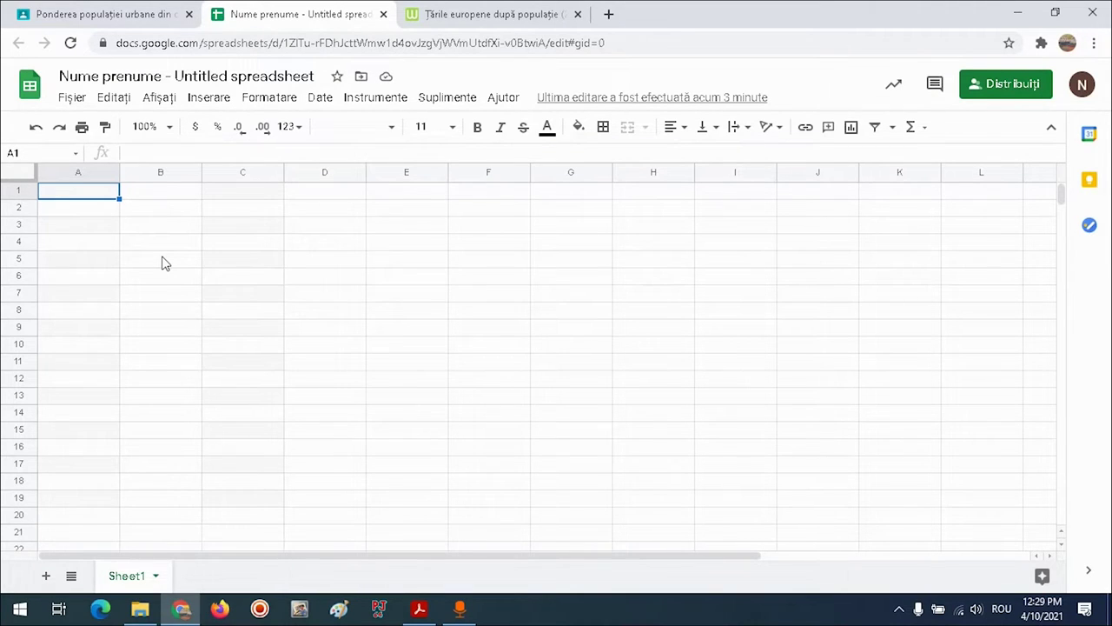
pyautogui.rightClick(110, 197)
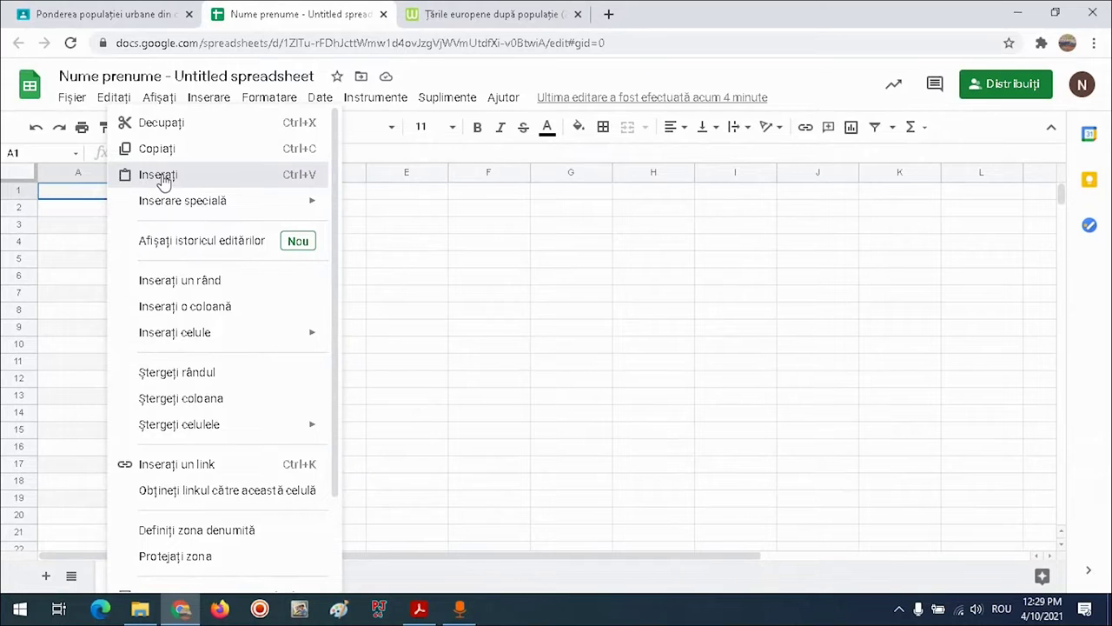
pyautogui.click(170, 177)
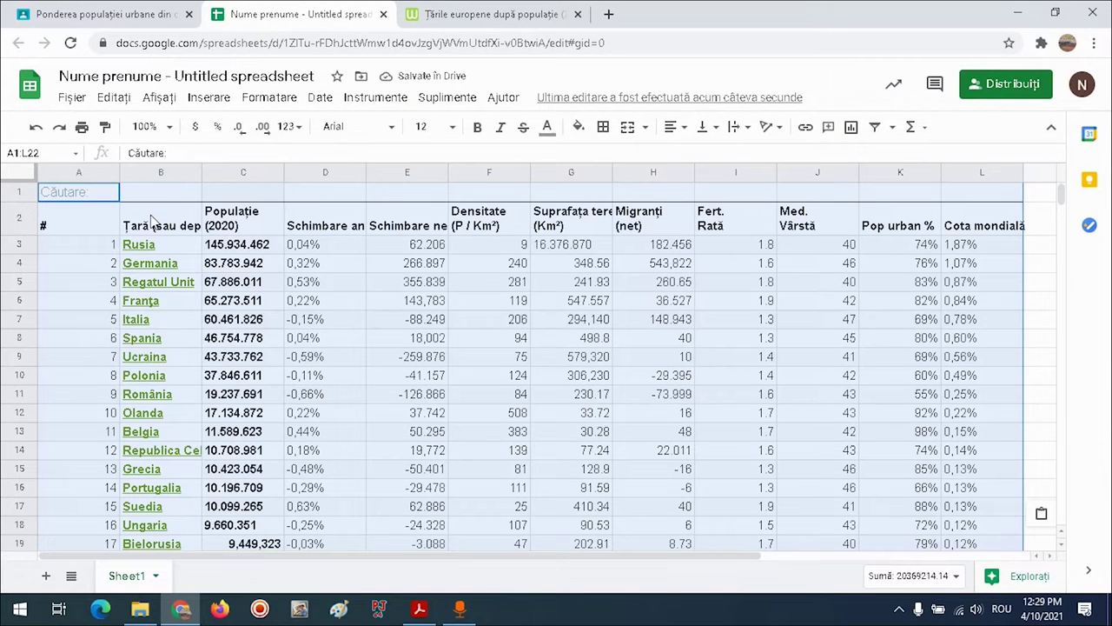
# - Delete the first row, which contains only the "Căutare:" text
pyautogui.click(85, 219)
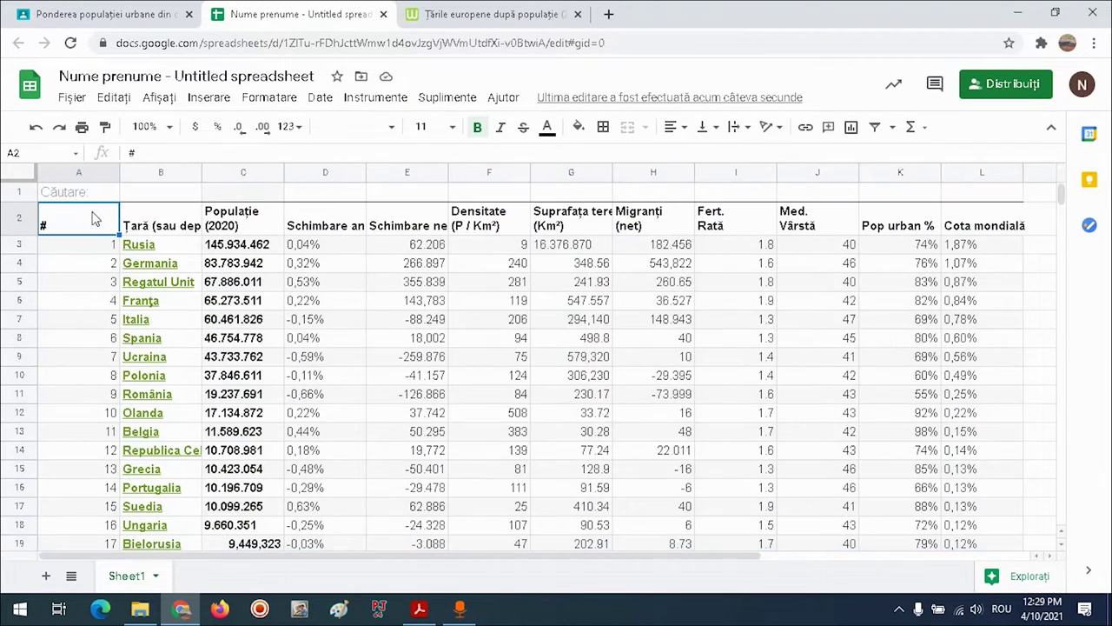
pyautogui.click(19, 190)
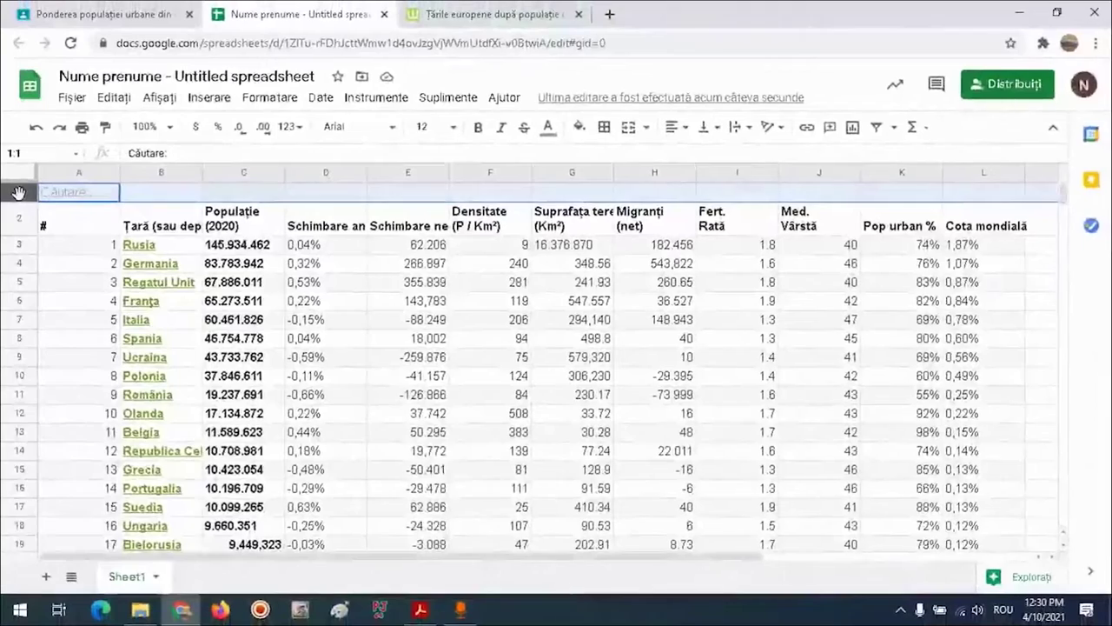
pyautogui.rightClick(18, 191)
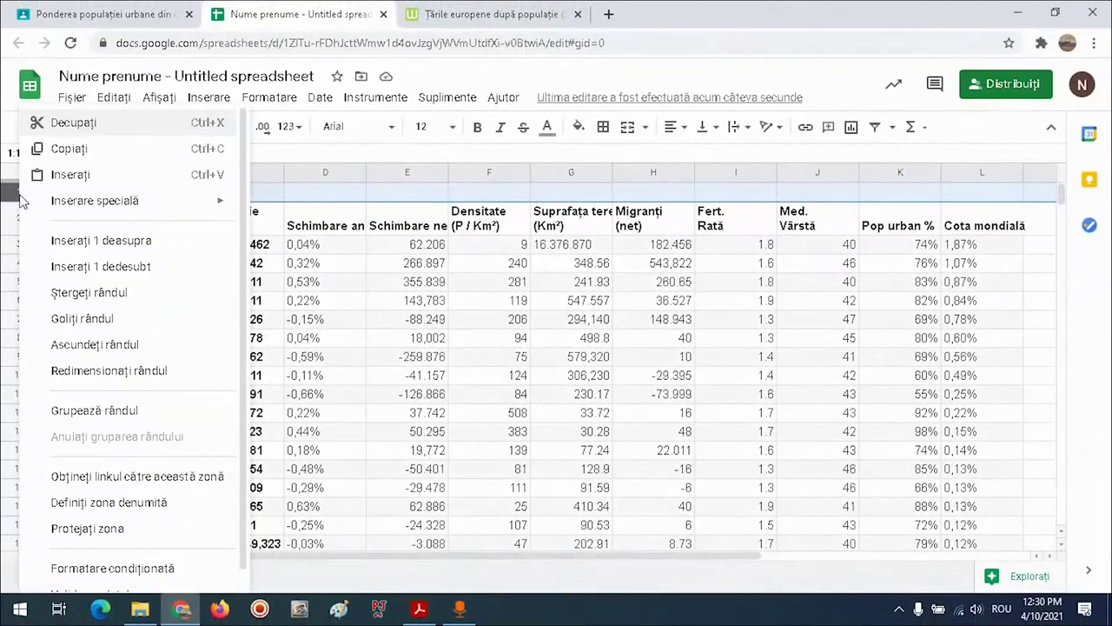
pyautogui.click(81, 298)
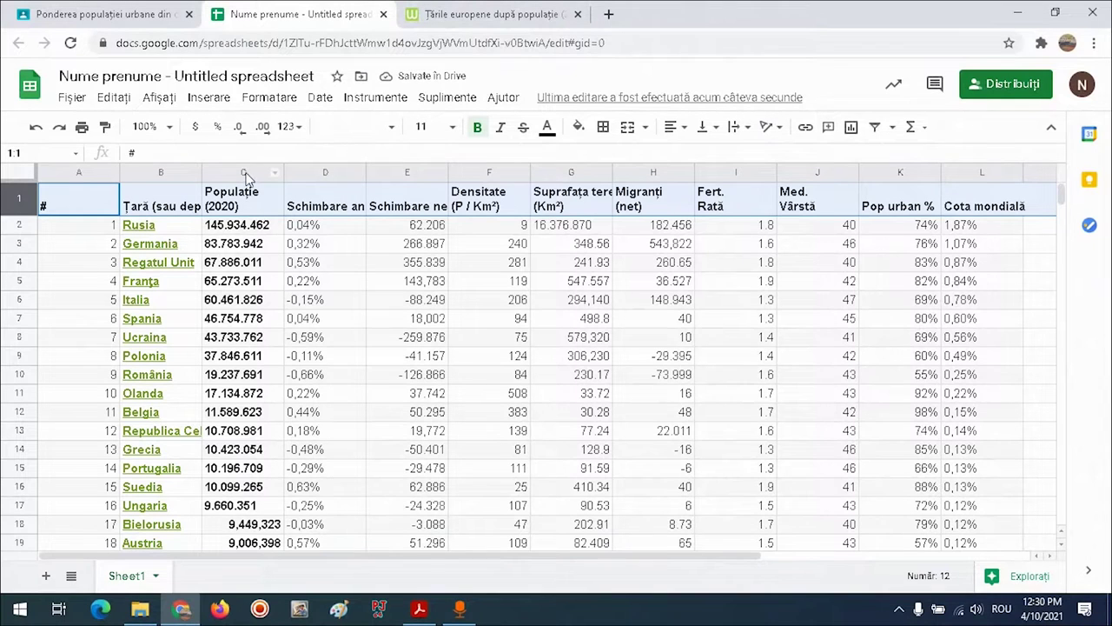
# - Delete columns C to J, from Populație (2020) through Med. Vârstă, keeping the Pop urban % column
pyautogui.click(334, 207)
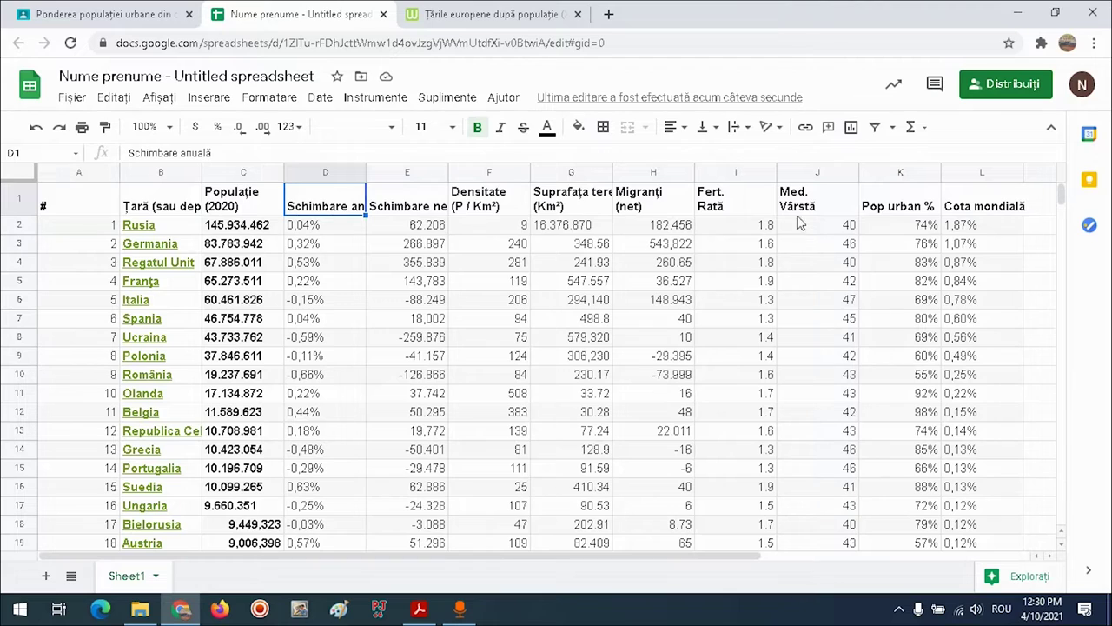
pyautogui.click(880, 206)
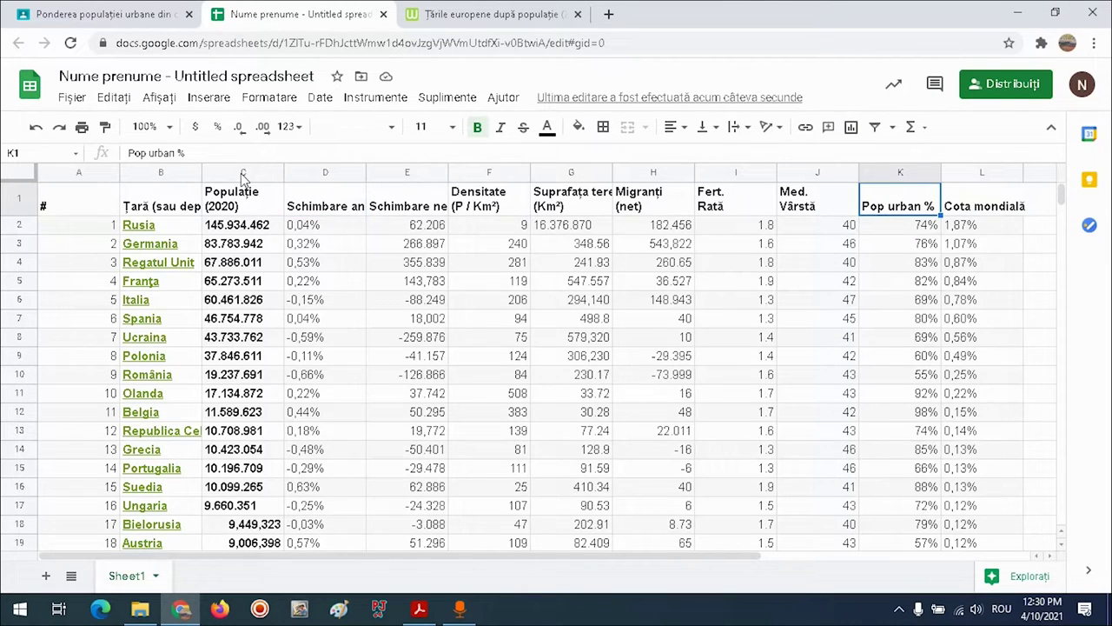
pyautogui.moveTo(243, 178); pyautogui.dragTo(825, 172)
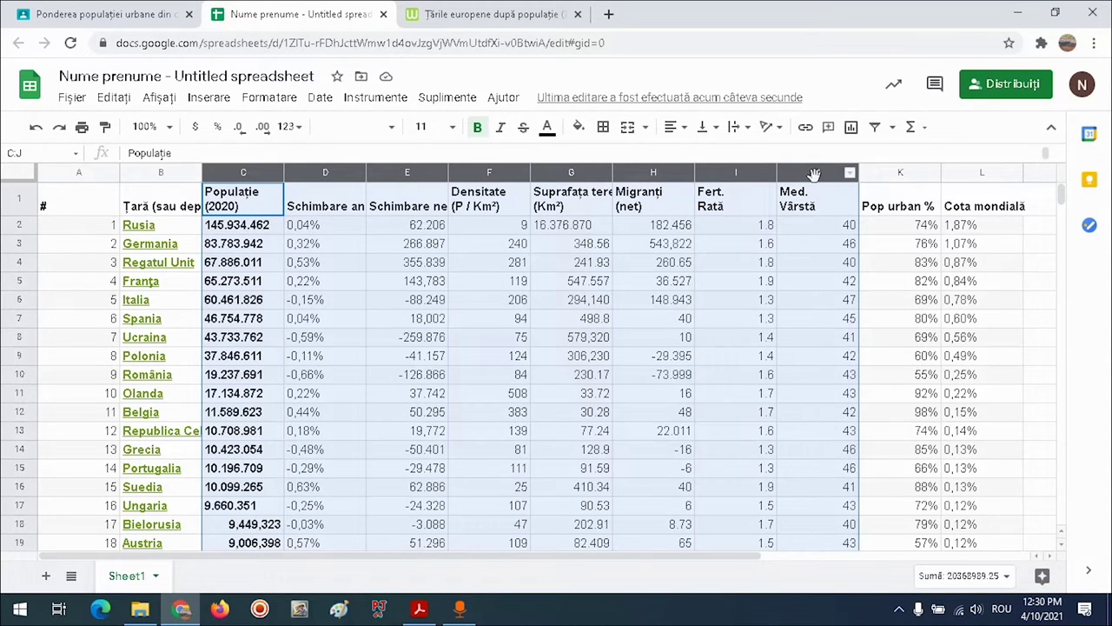
pyautogui.rightClick(817, 179)
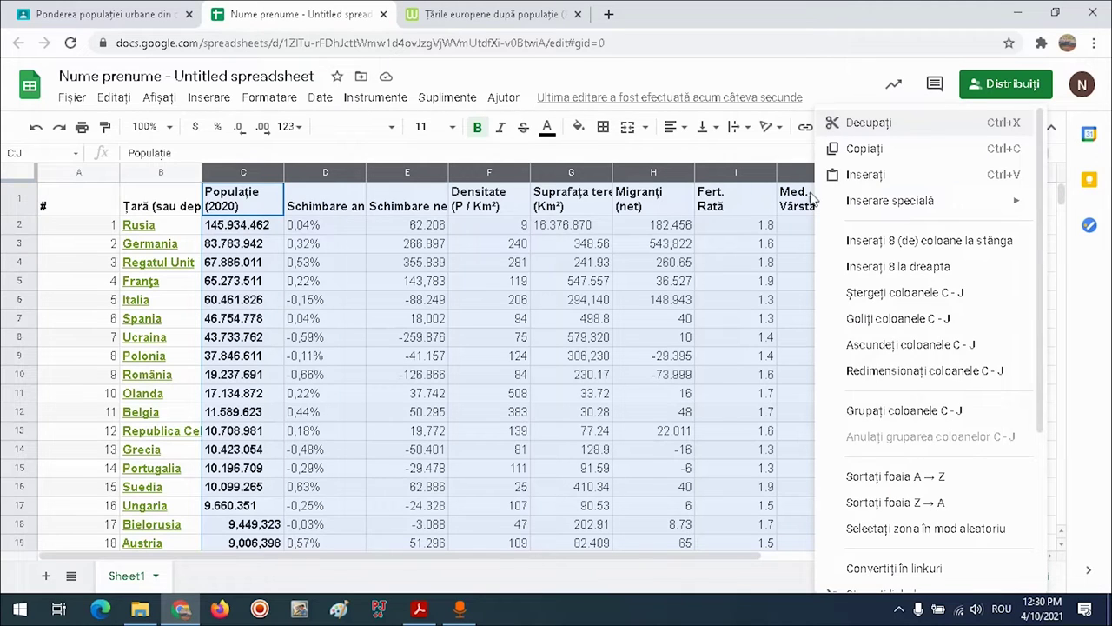
pyautogui.click(866, 295)
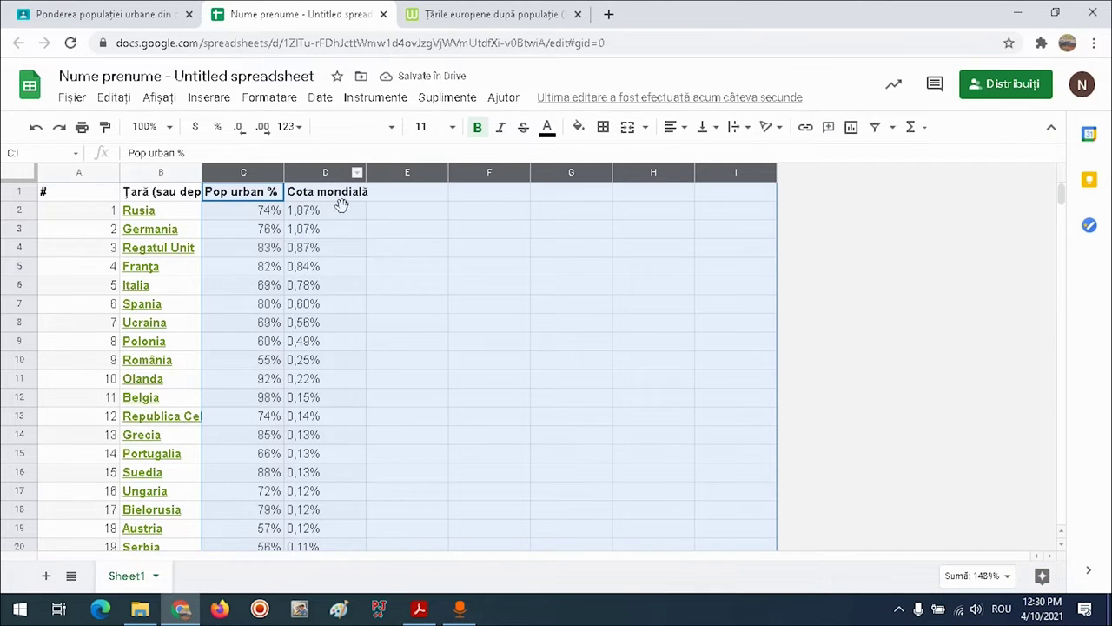
# - Delete the Cota mondială column D
pyautogui.click(335, 229)
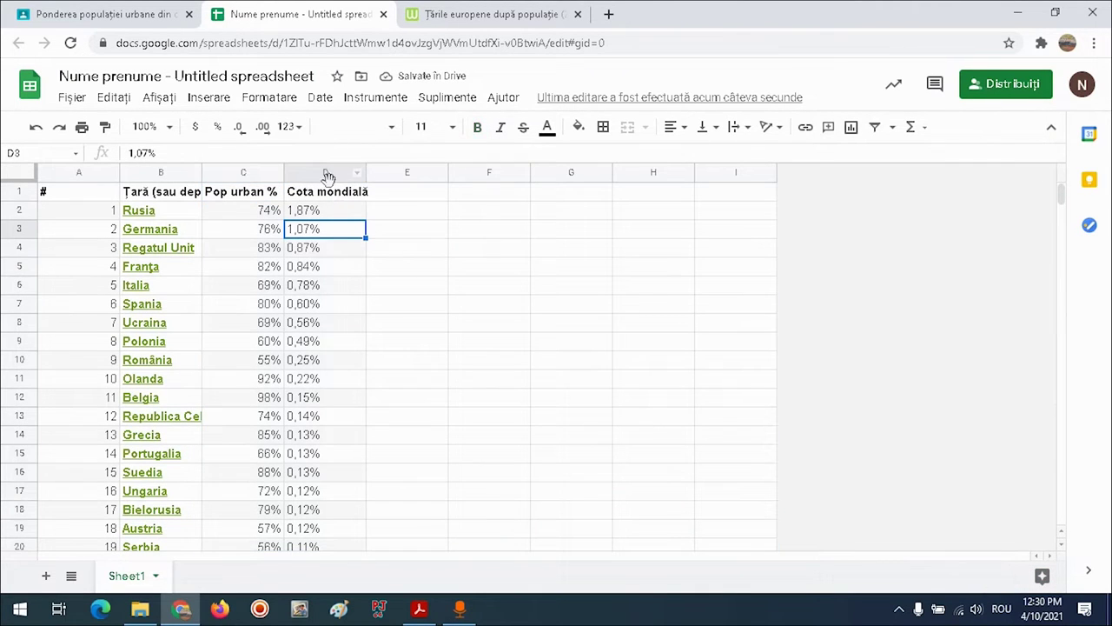
pyautogui.click(329, 176)
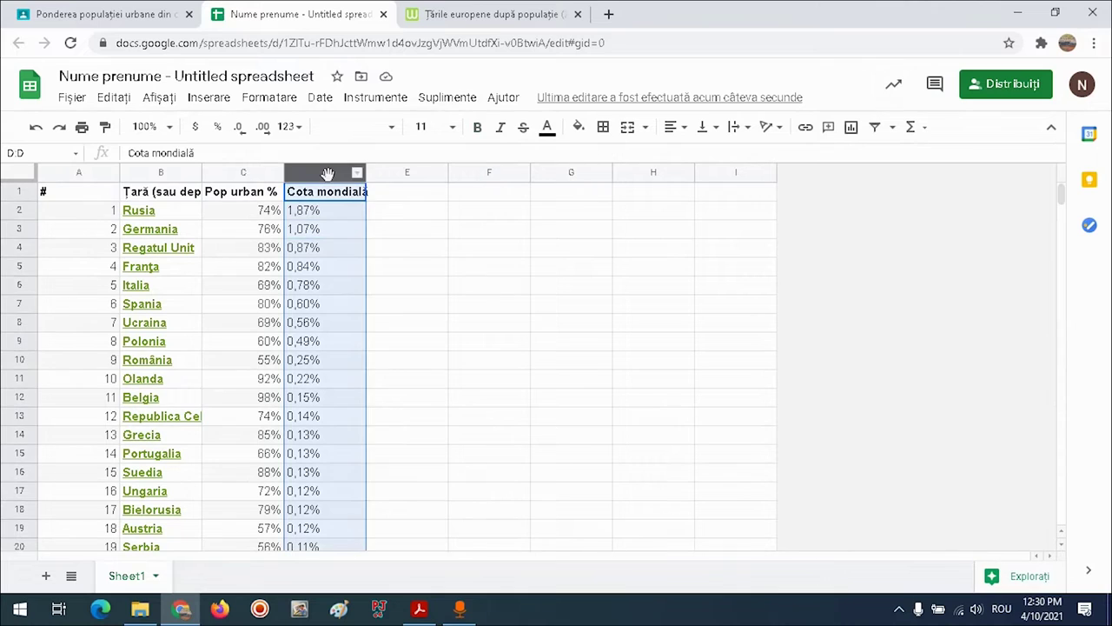
pyautogui.rightClick(330, 178)
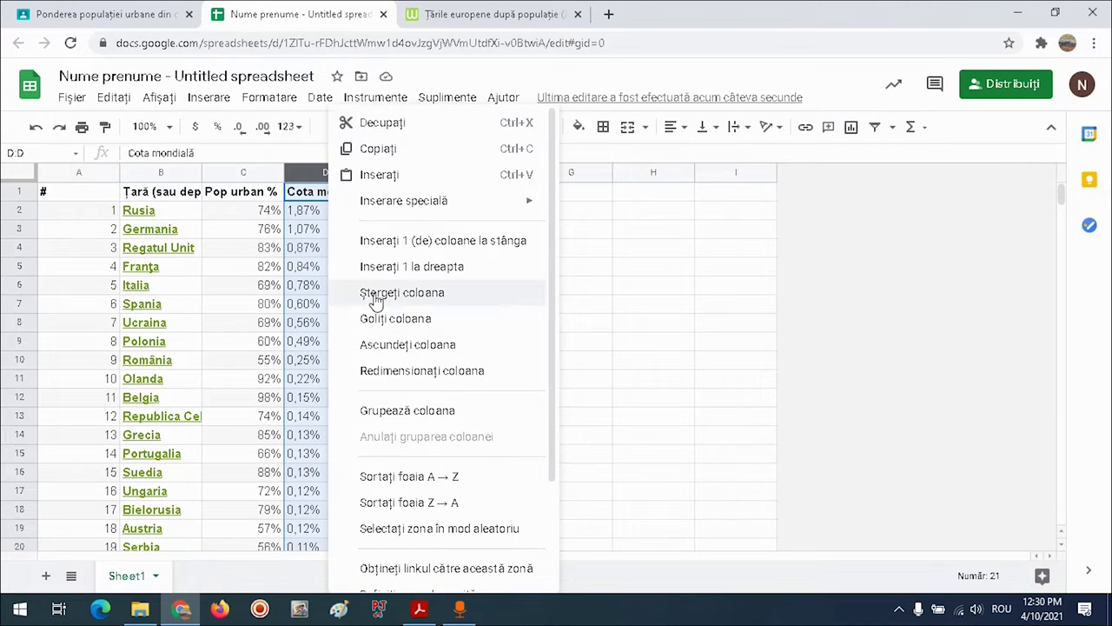
pyautogui.click(445, 295)
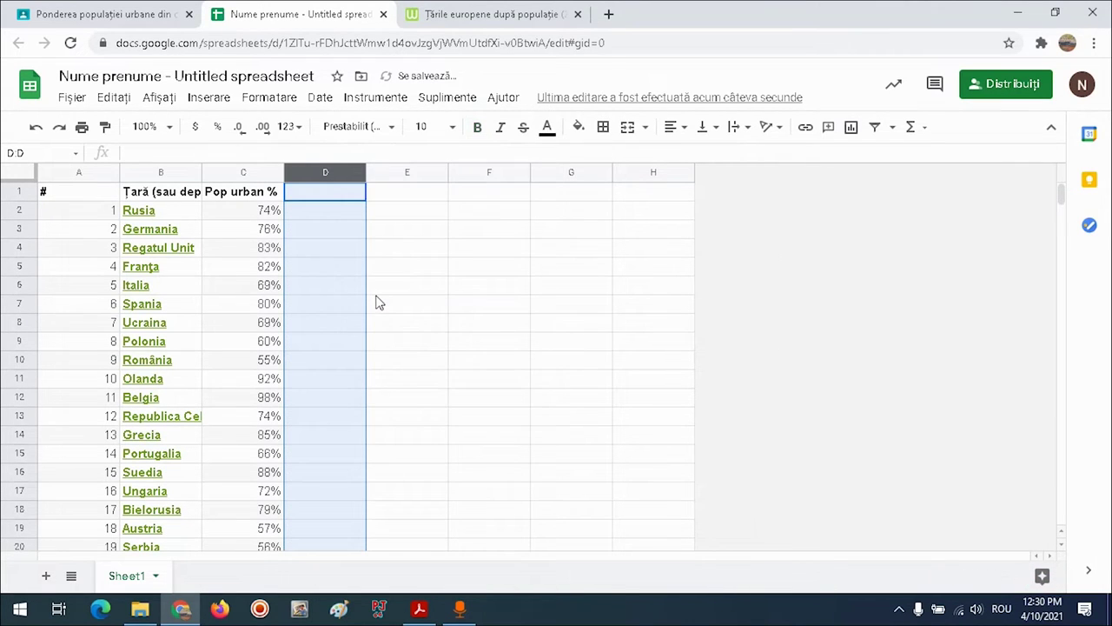
pyautogui.scroll(-1, 378, 303)
pyautogui.scroll(1, 377, 302)
pyautogui.click(404, 295)
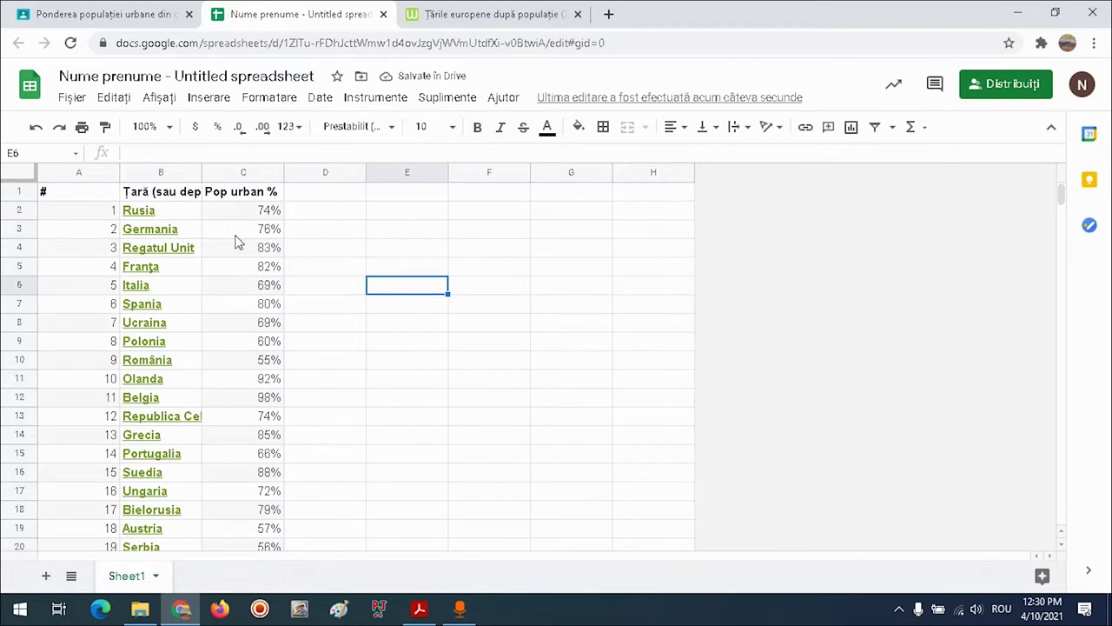
# - Insert a column chart from the country names and urban population percentages in B2:C21
pyautogui.click(174, 213)
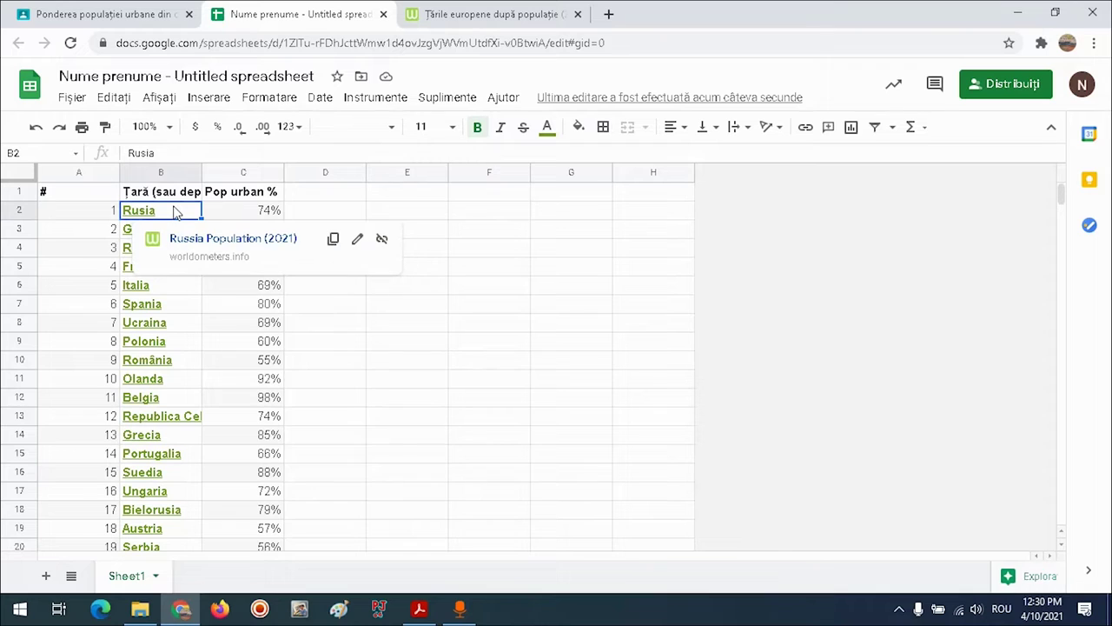
pyautogui.moveTo(173, 213); pyautogui.dragTo(241, 462)
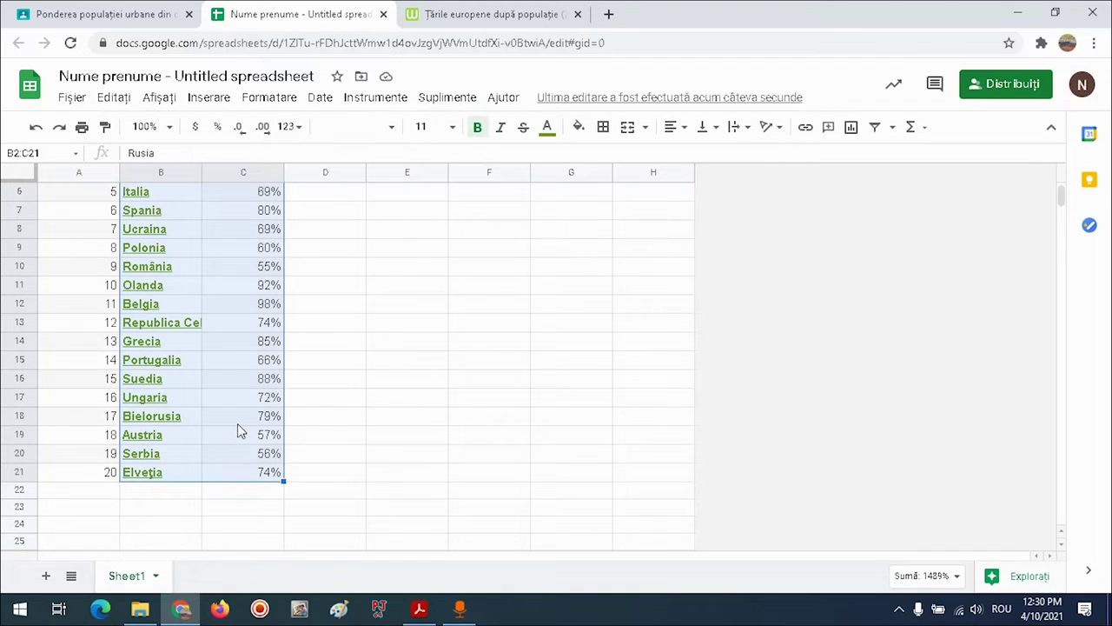
pyautogui.scroll(2, 243, 426)
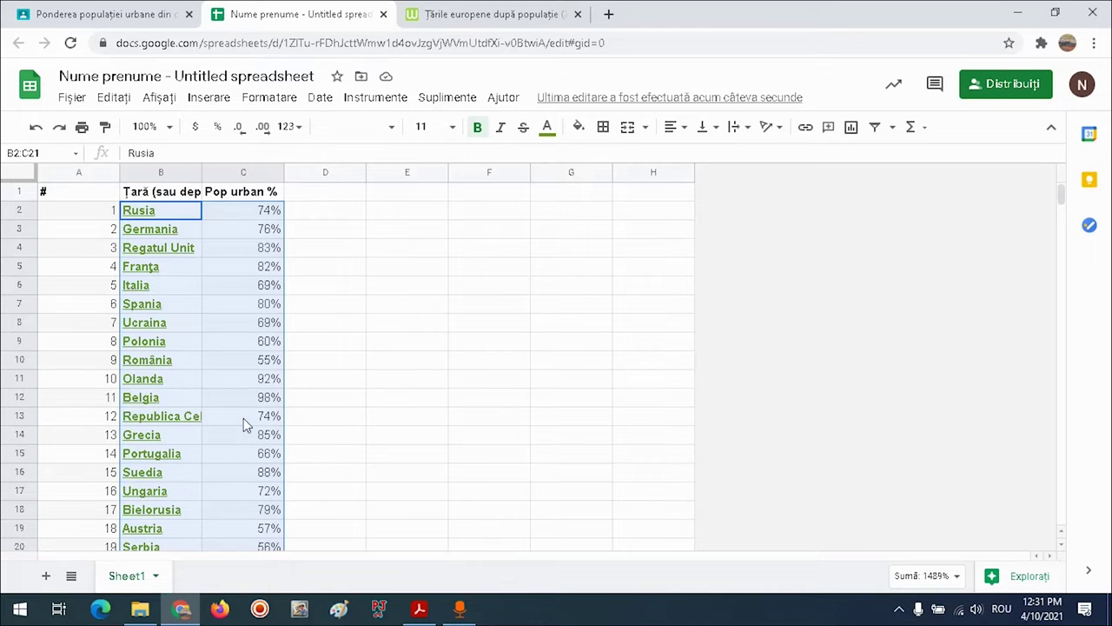
pyautogui.scroll(-3, 244, 418)
pyautogui.scroll(3, 243, 418)
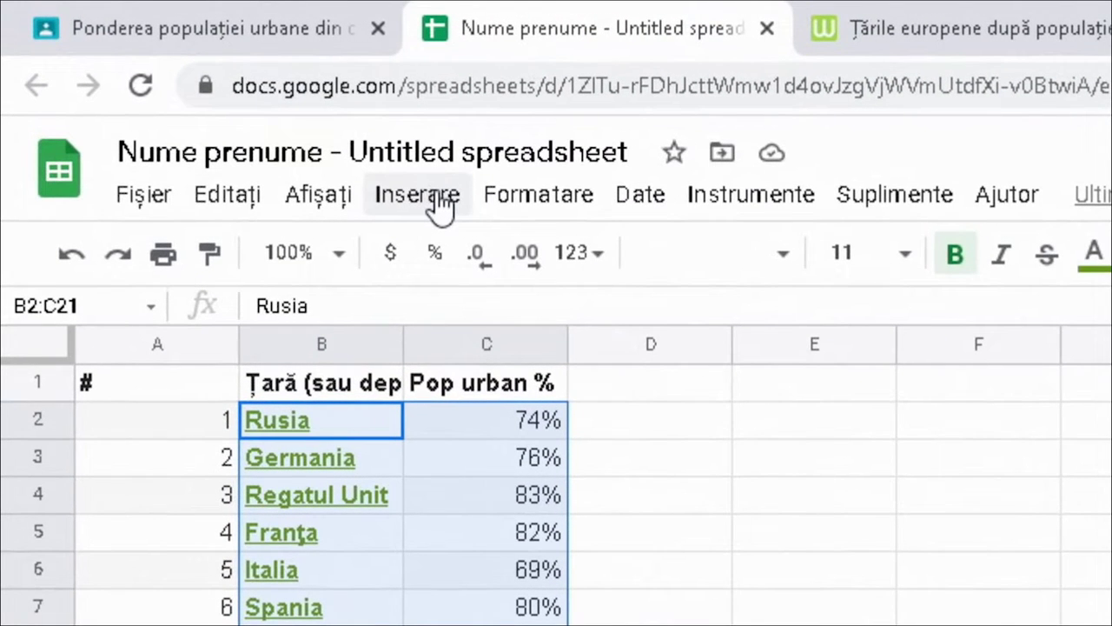
pyautogui.click(440, 206)
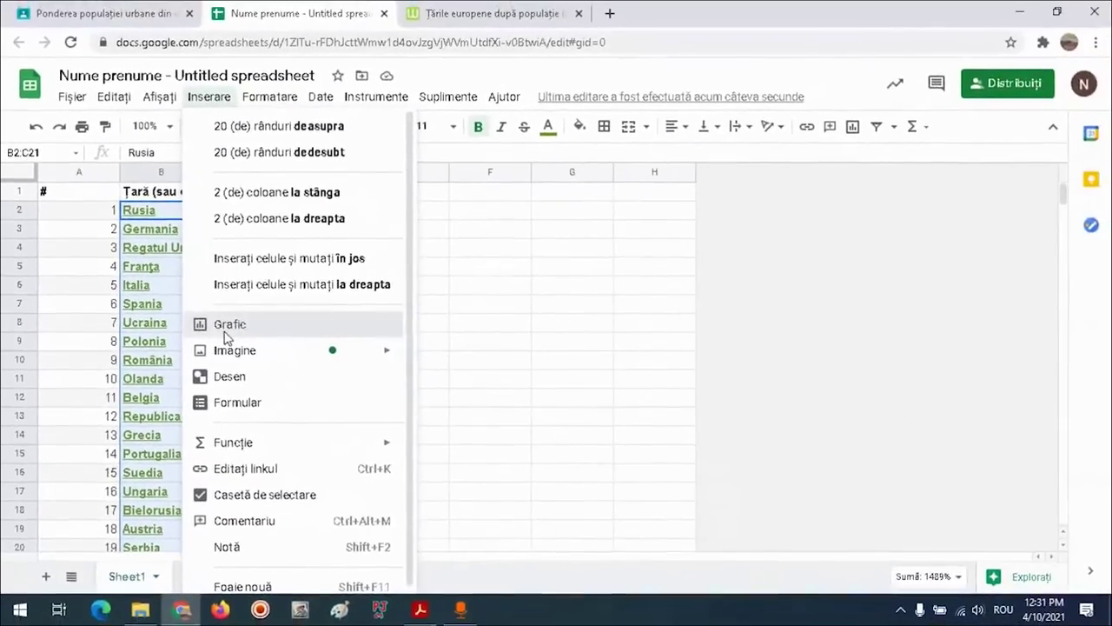
pyautogui.click(449, 314)
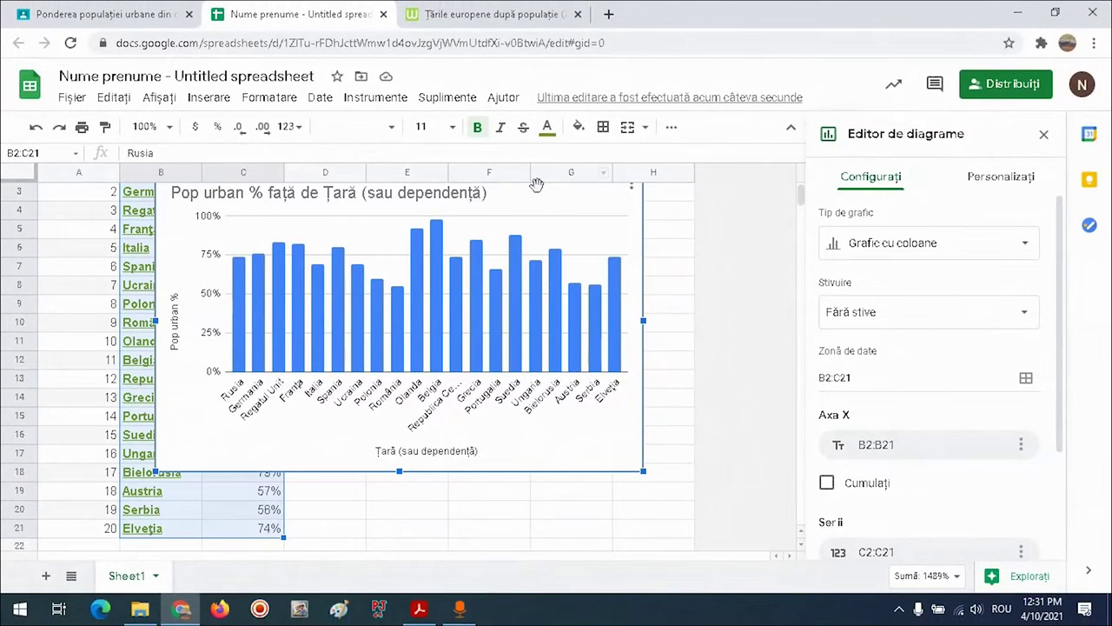
# - Move the chart below the table so that it starts at column A, row 23
pyautogui.moveTo(553, 223); pyautogui.dragTo(532, 356)
pyautogui.moveTo(531, 433); pyautogui.dragTo(528, 479)
pyautogui.scroll(-5, 537, 407)
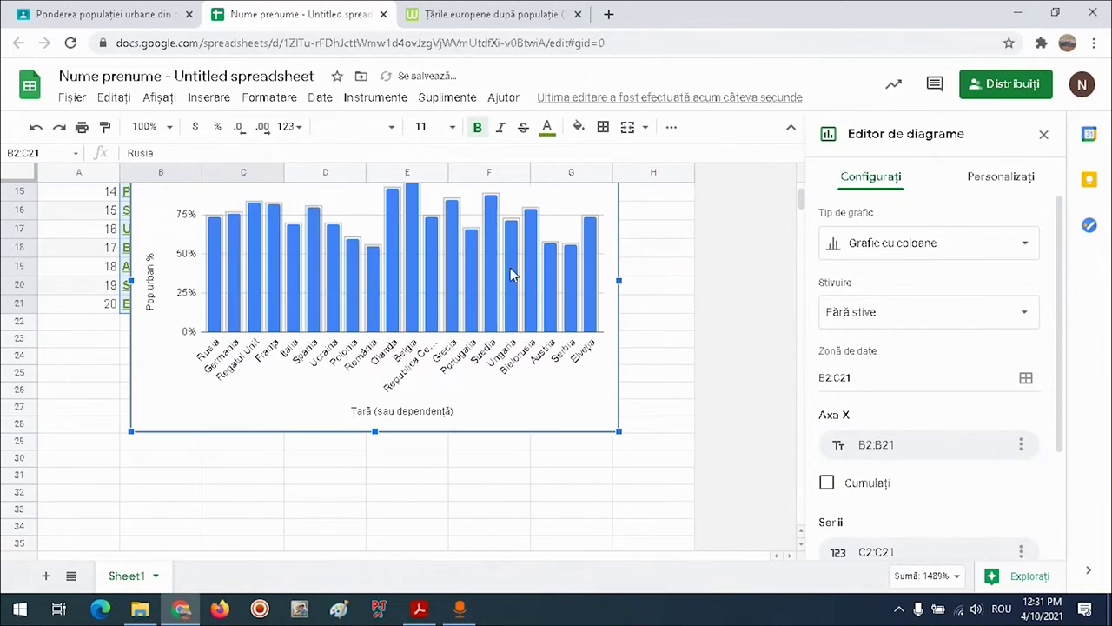
pyautogui.moveTo(516, 280); pyautogui.dragTo(430, 455)
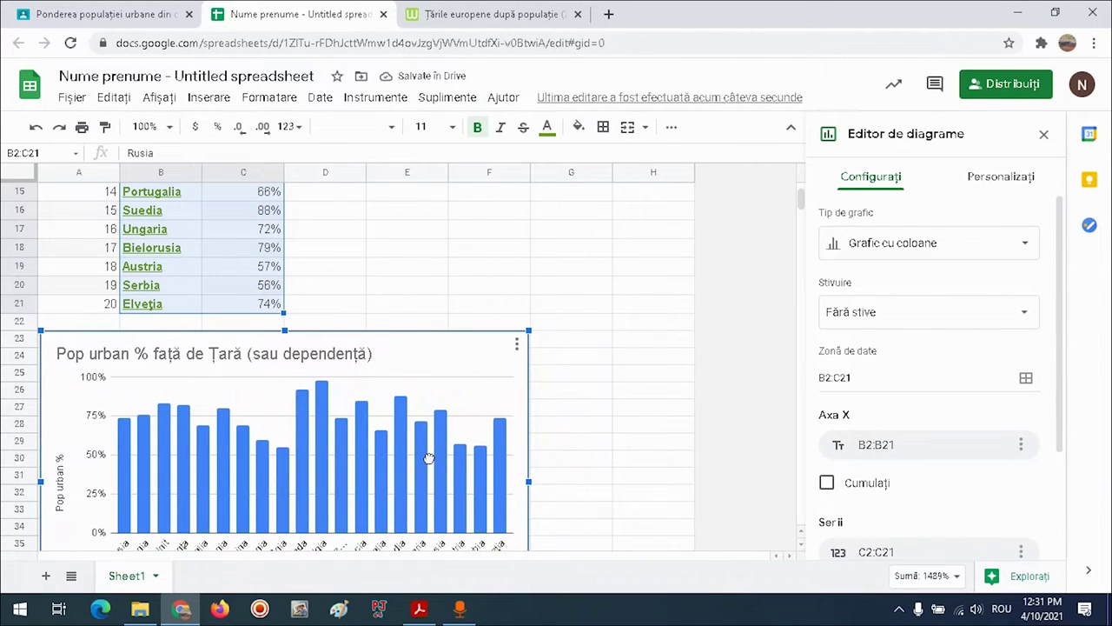
# - Widen the chart so that it spans columns A through H
pyautogui.scroll(-2, 514, 465)
pyautogui.moveTo(528, 369); pyautogui.dragTo(567, 370)
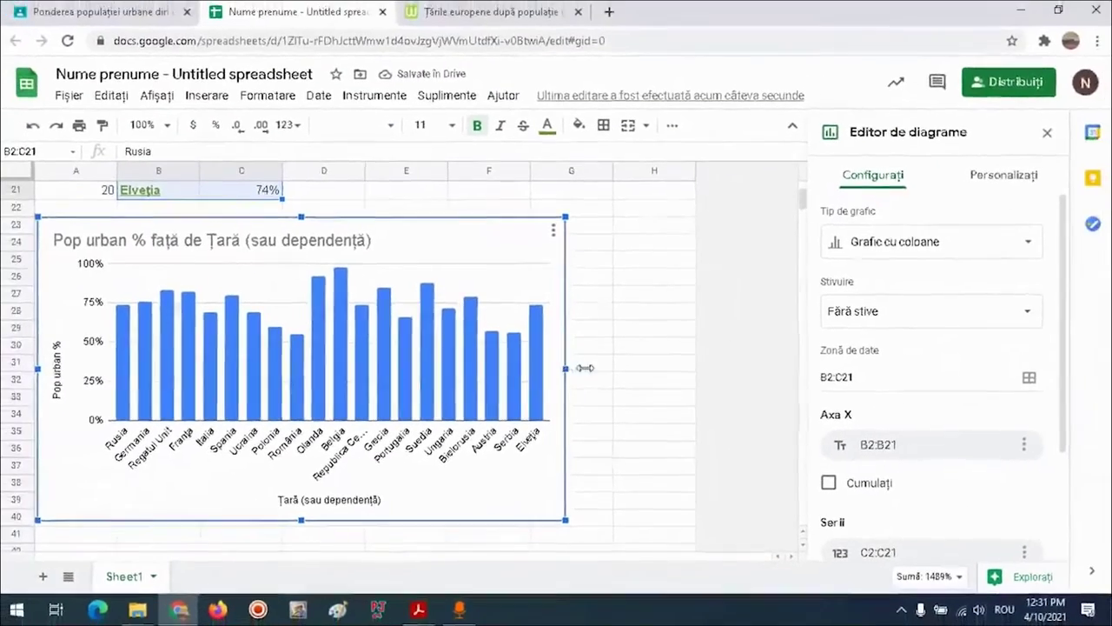
pyautogui.moveTo(565, 362); pyautogui.dragTo(691, 366)
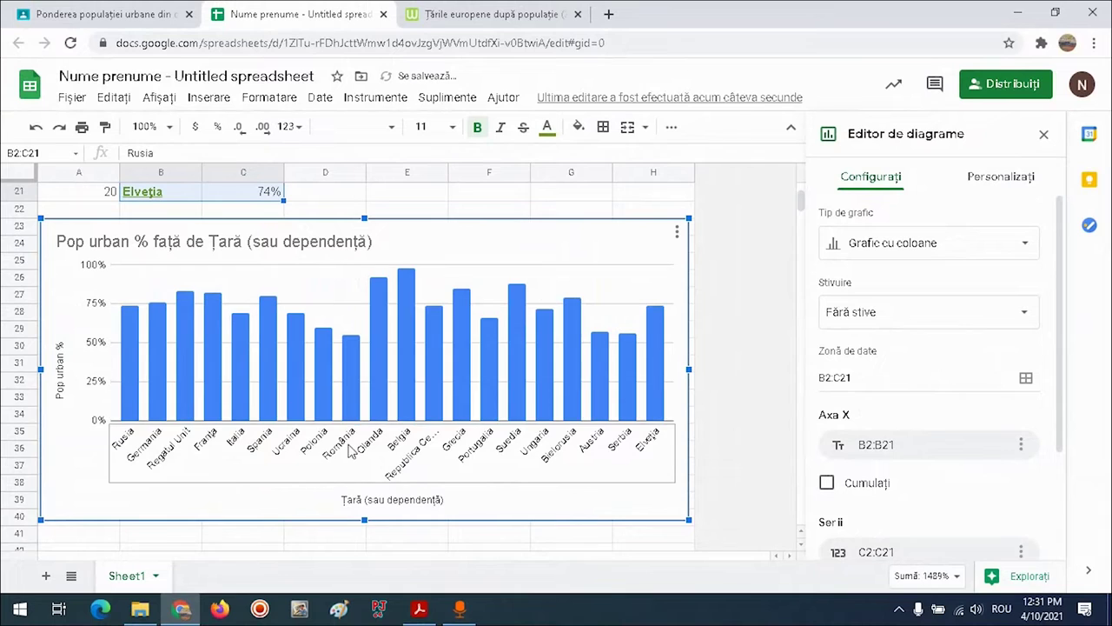
# - Change the chart title to "Ponderea populației urbane în cele mai populate 20 de țări europene"
pyautogui.scroll(1, 348, 448)
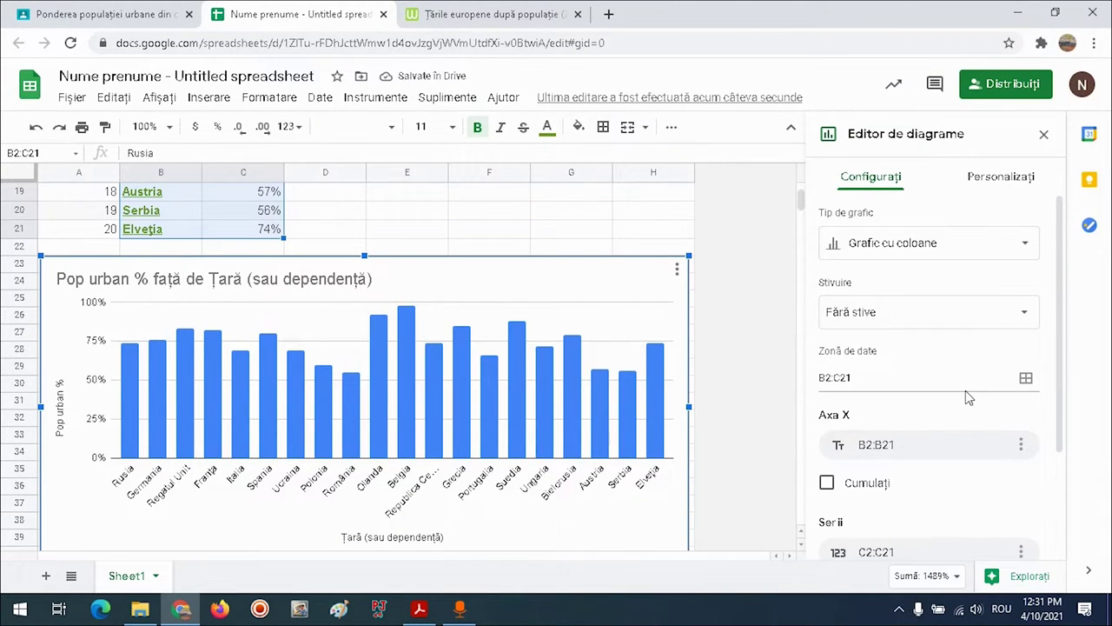
pyautogui.click(375, 283)
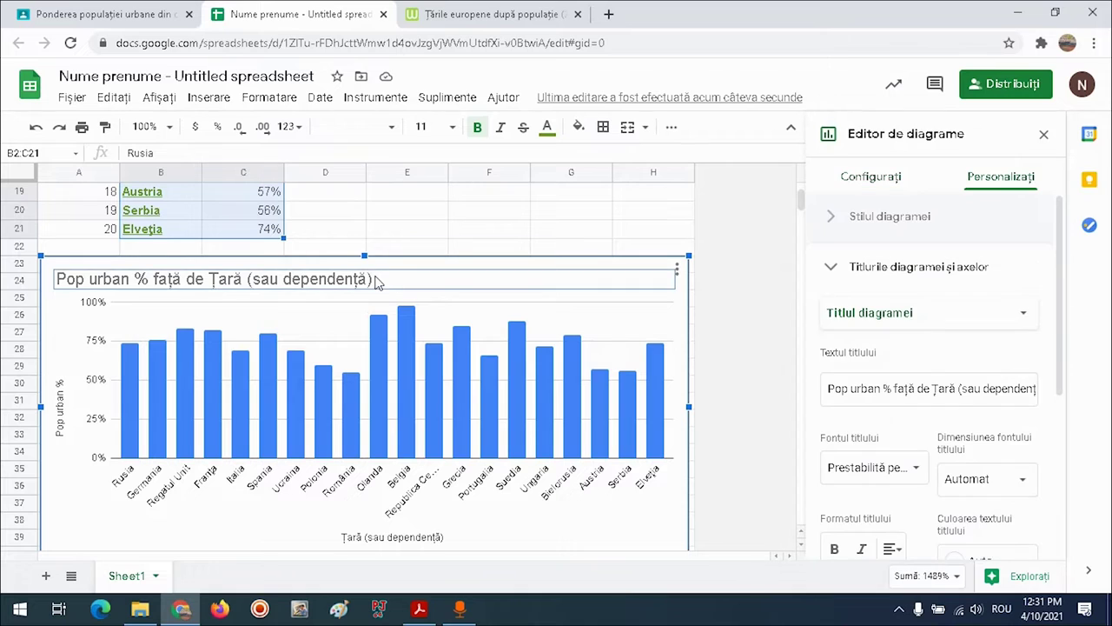
pyautogui.click(375, 280)
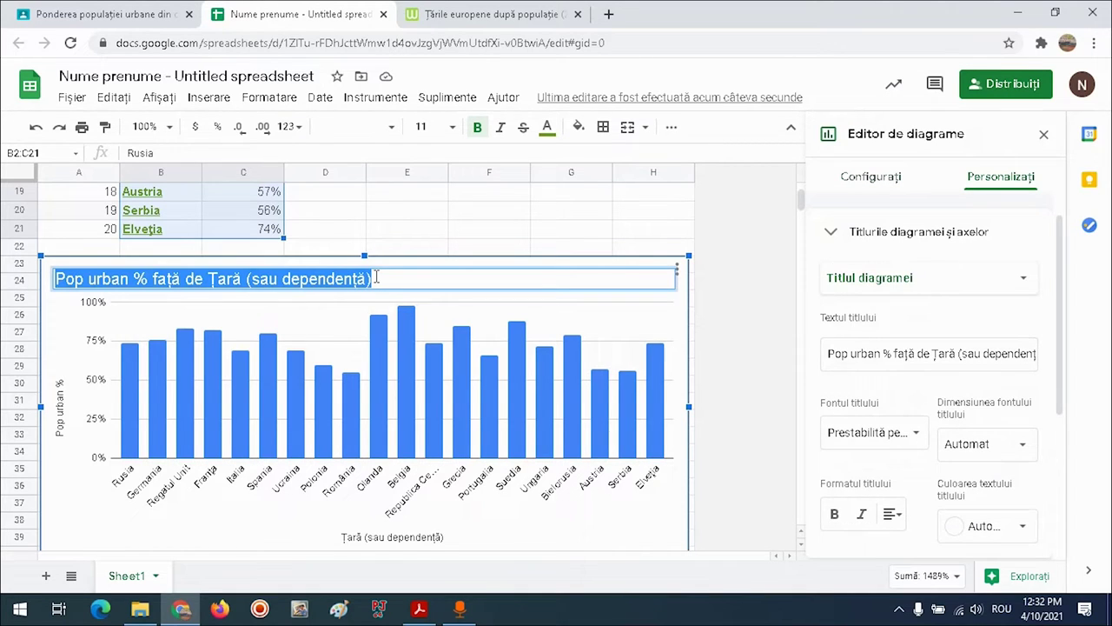
pyautogui.write('Ponderea populației urbane')
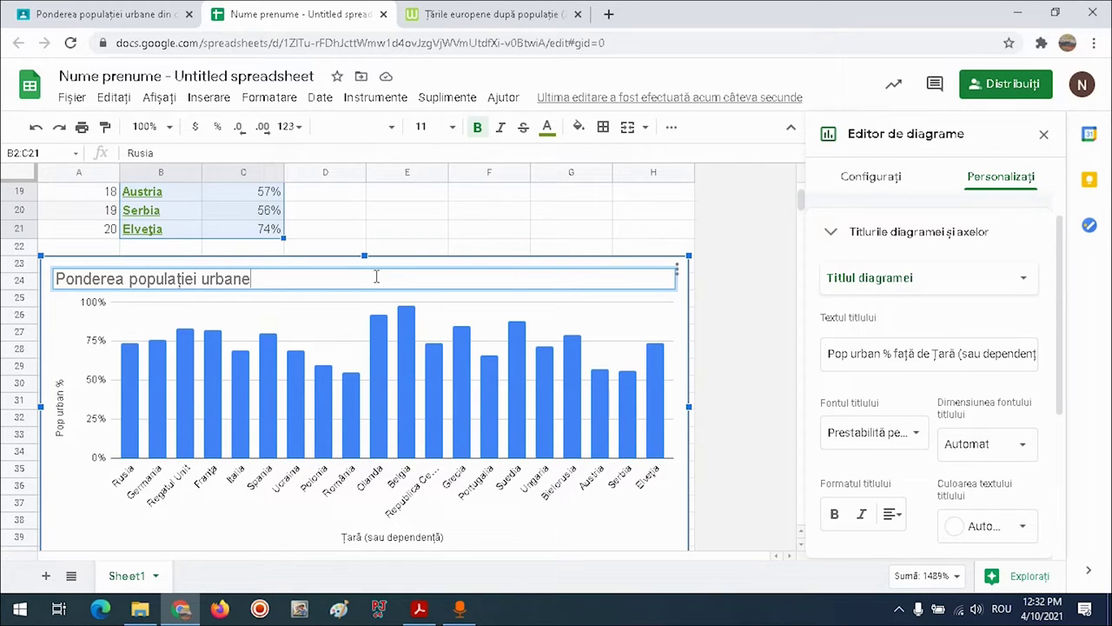
pyautogui.write(' în cele mai populate 0')
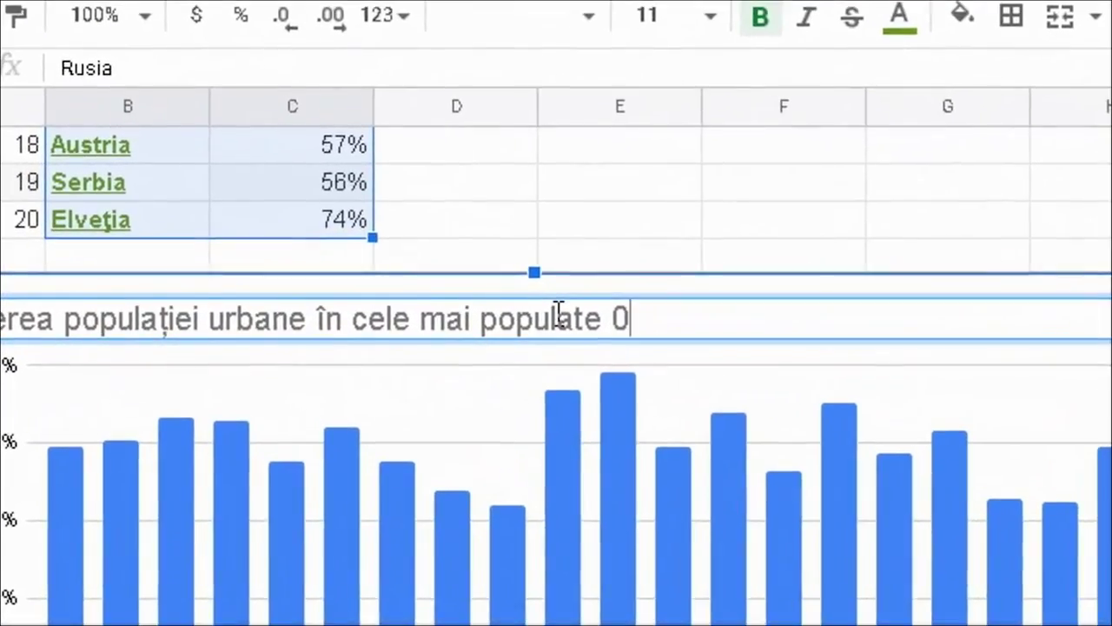
pyautogui.press('BackSpace')
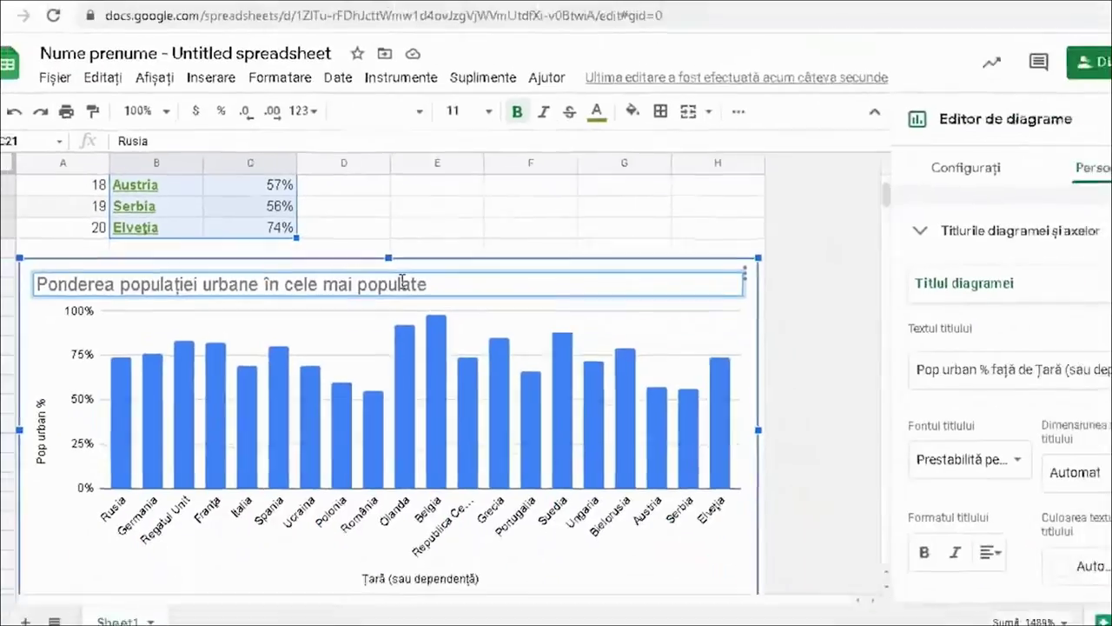
pyautogui.write('20 de ')
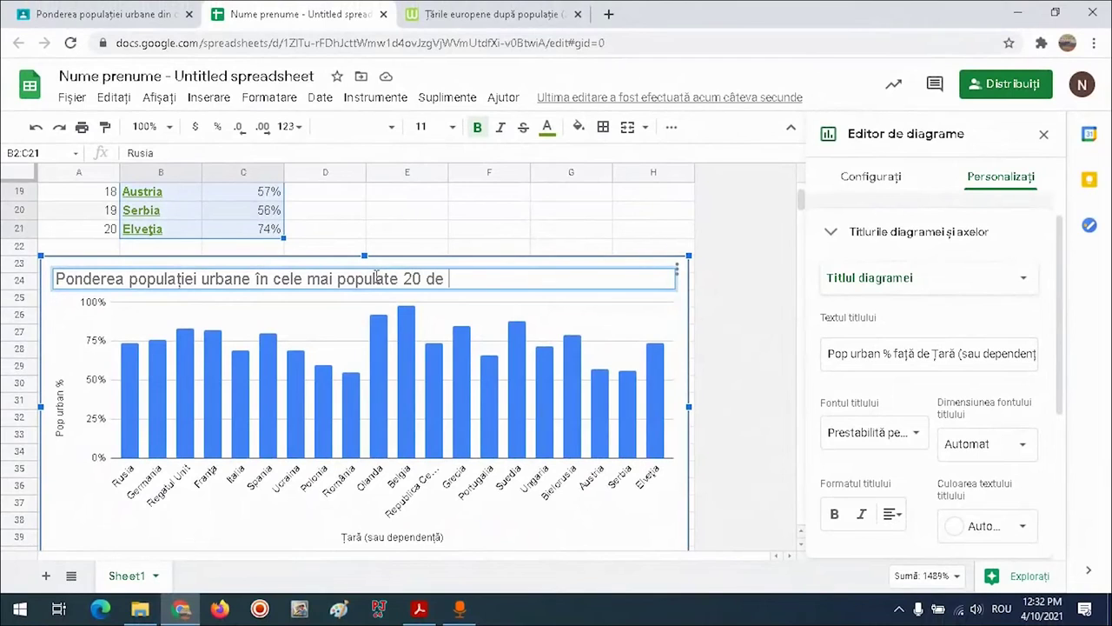
pyautogui.write('țări europene')
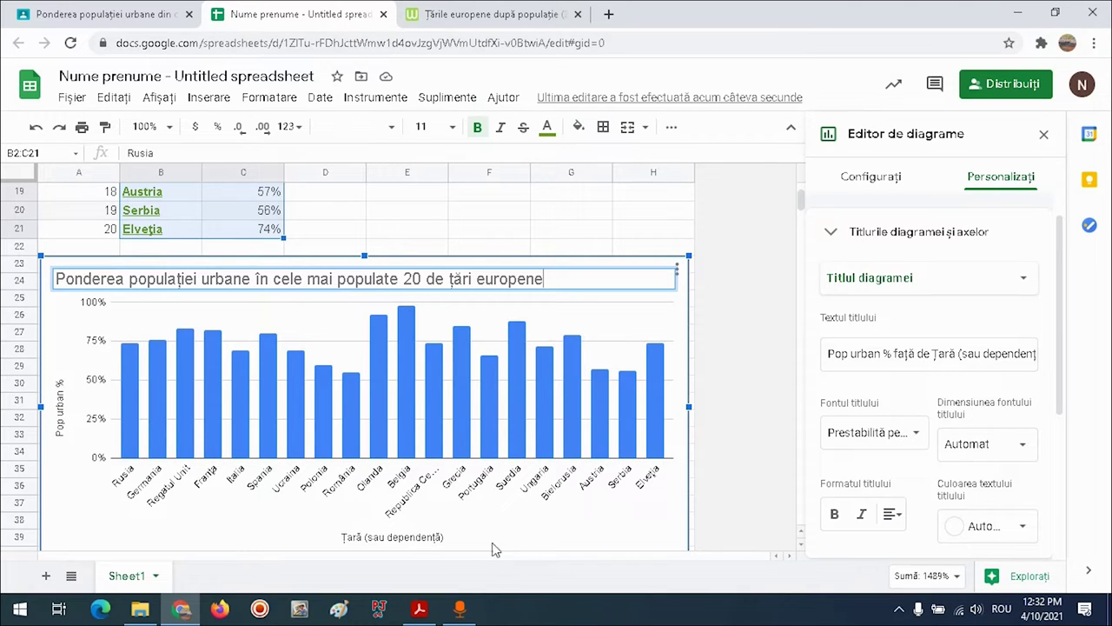
pyautogui.click(444, 524)
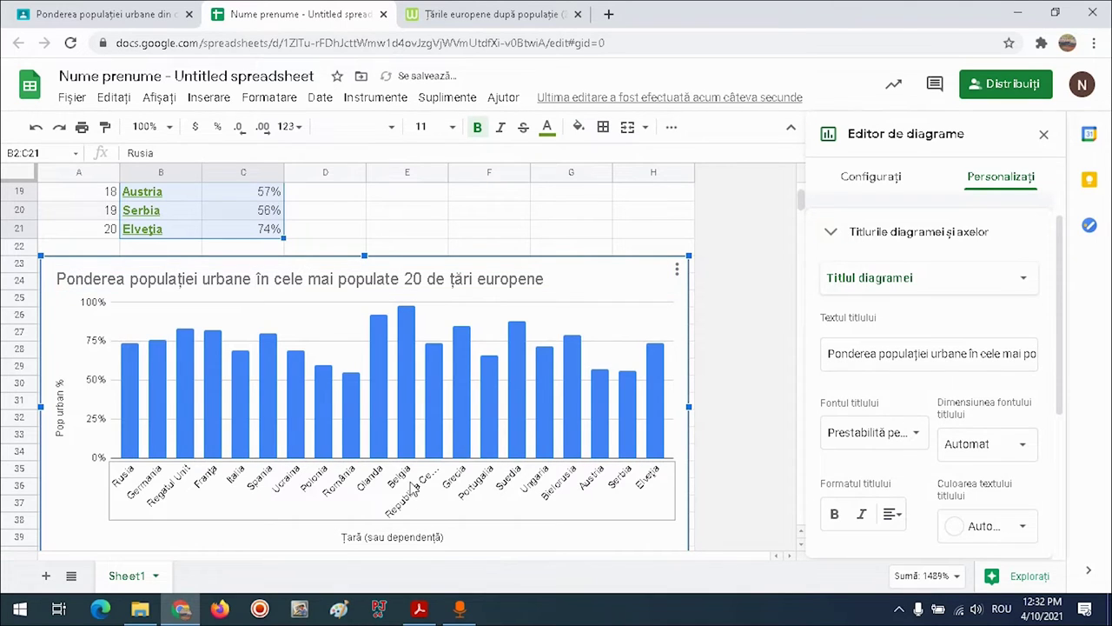
# - Set the chart's horizontal axis labels to font size 10 and dark red text
pyautogui.click(413, 487)
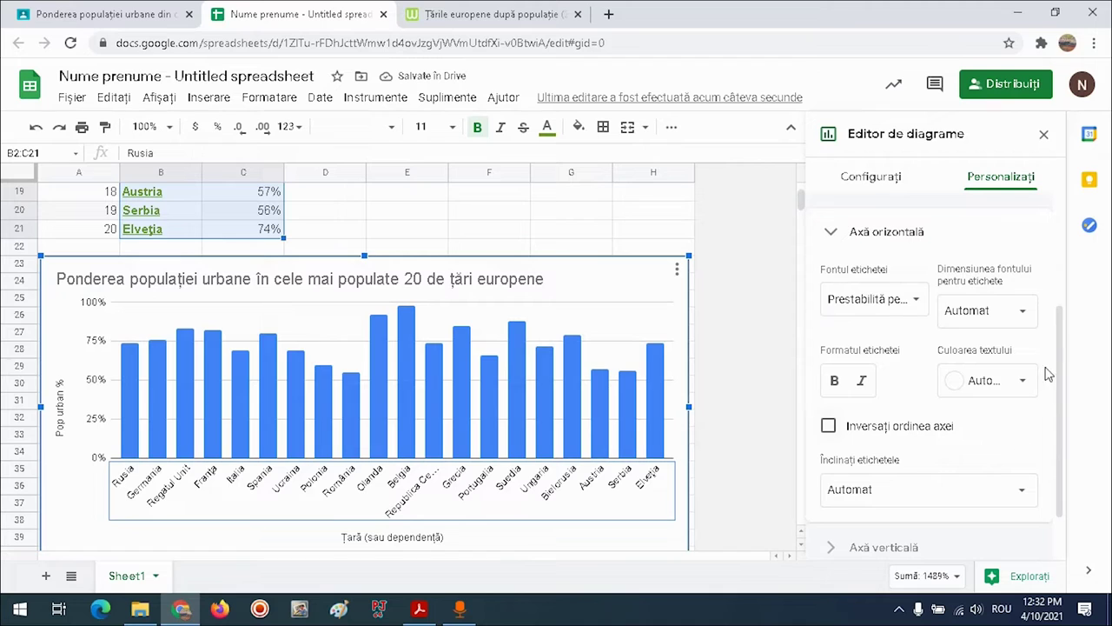
pyautogui.click(1018, 318)
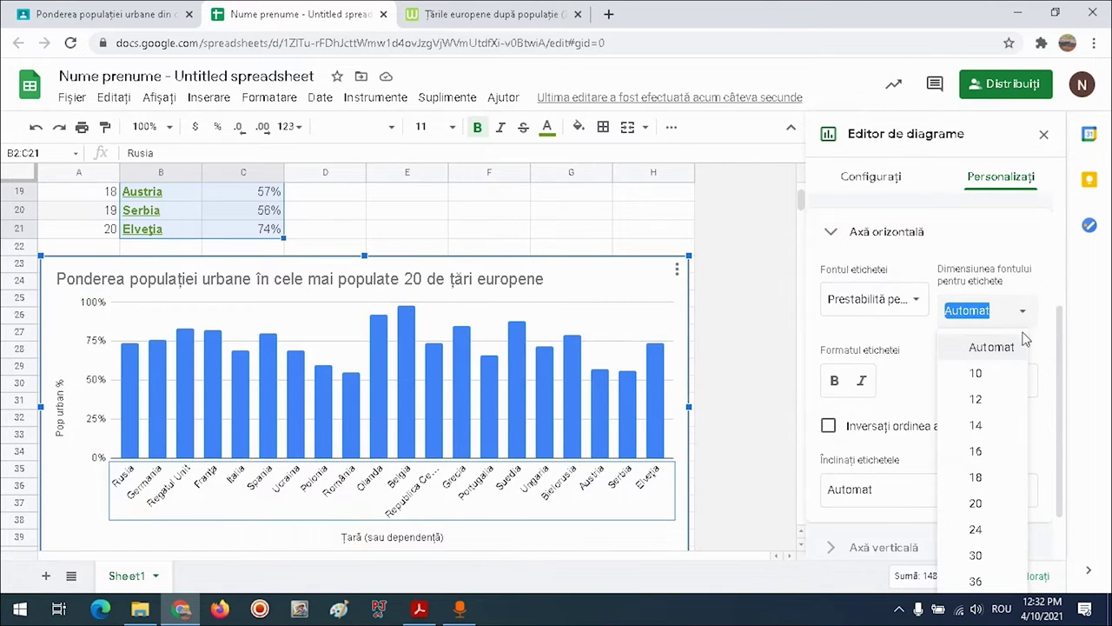
pyautogui.click(981, 374)
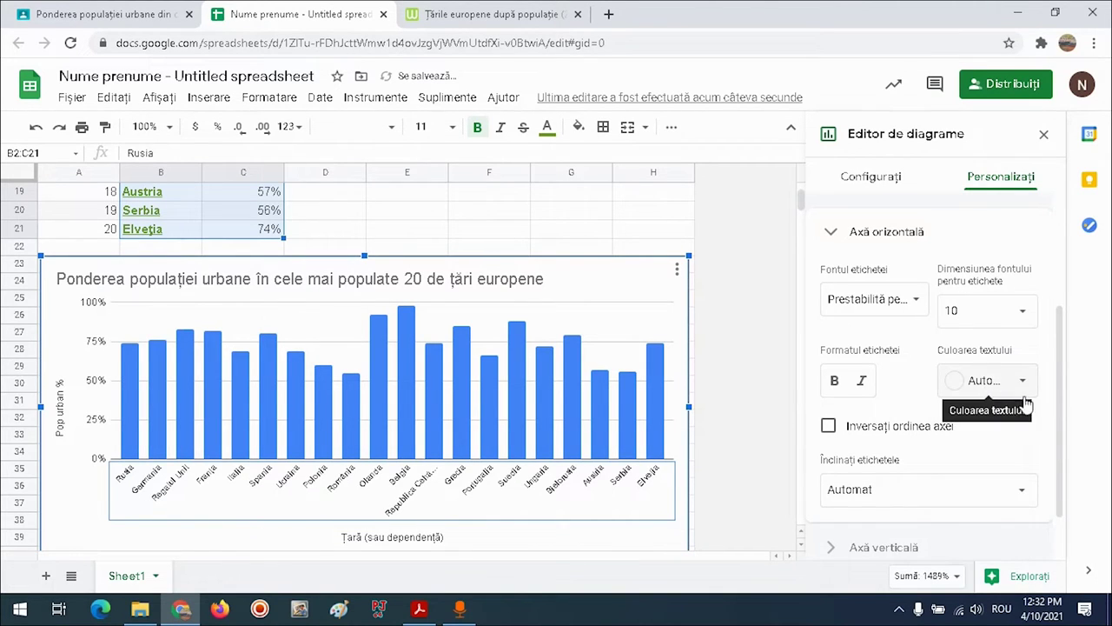
pyautogui.click(1013, 385)
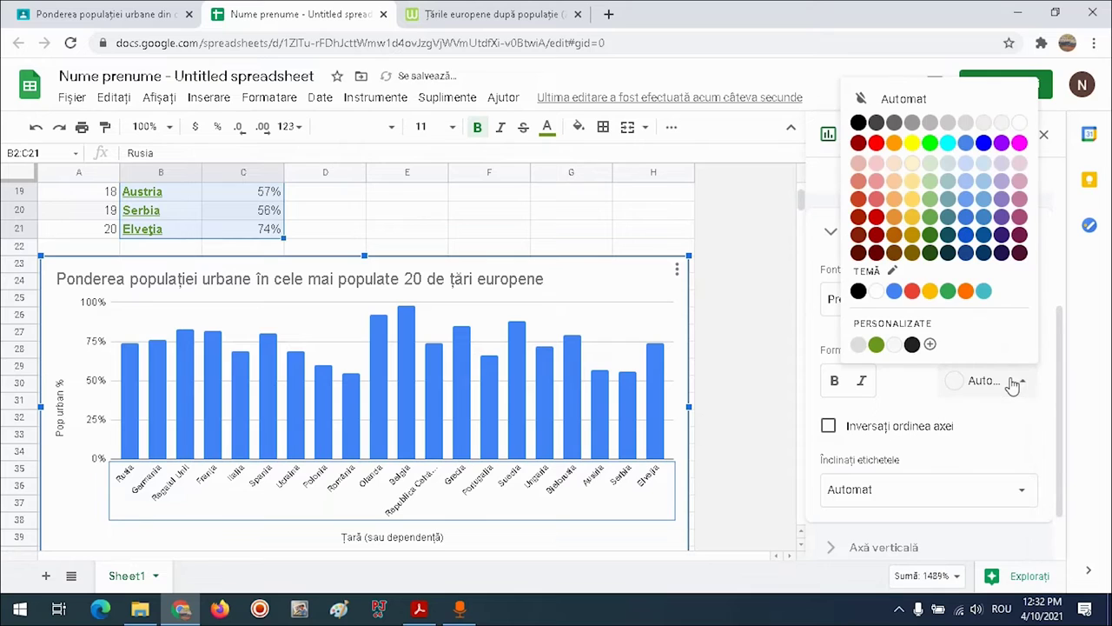
pyautogui.click(876, 235)
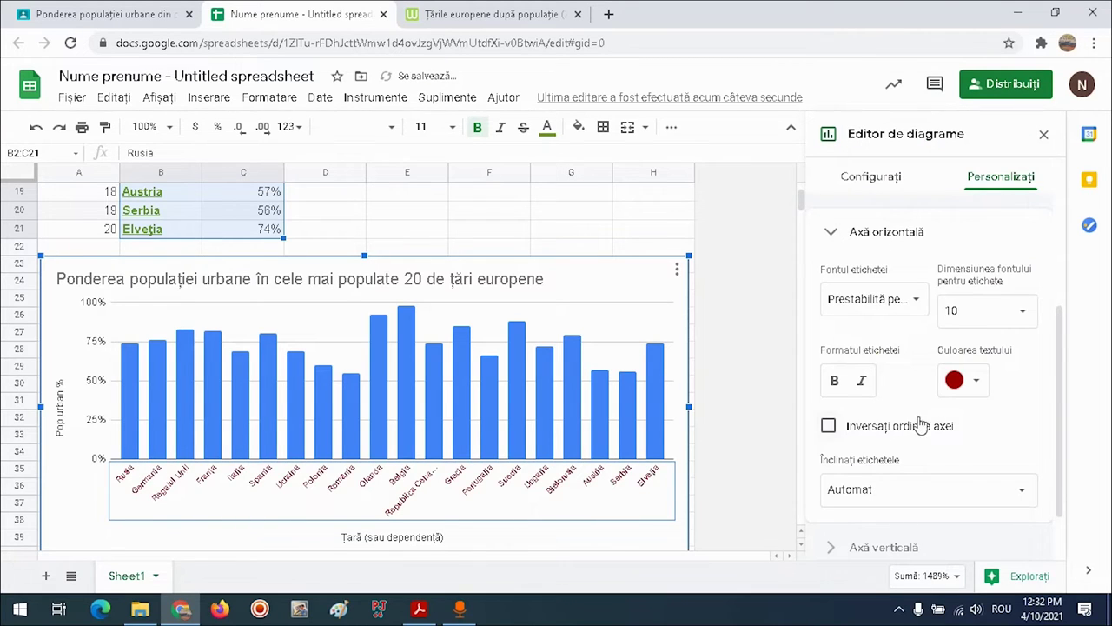
# - Make a copy of the spreadsheet, keeping the suggested name and folder
pyautogui.scroll(-2, 920, 425)
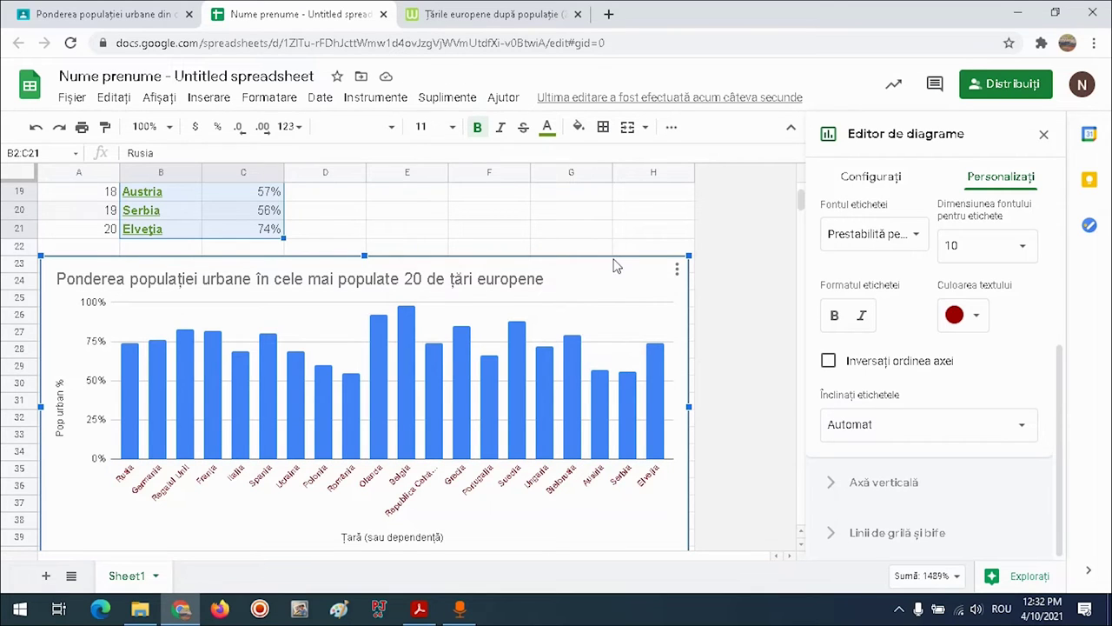
pyautogui.scroll(1, 603, 270)
pyautogui.scroll(5, 575, 311)
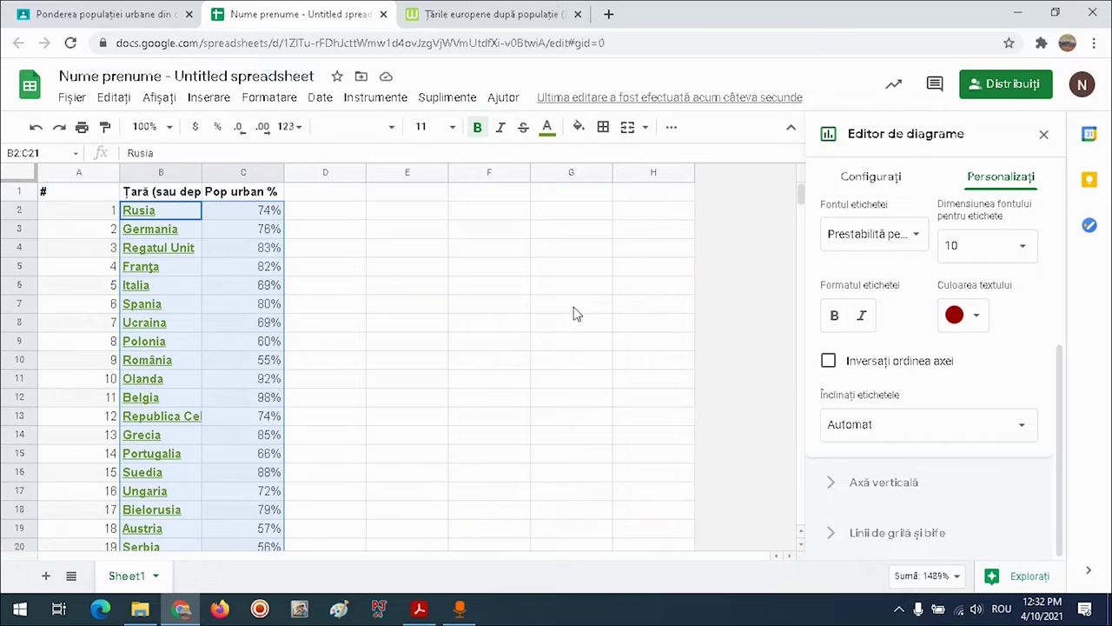
pyautogui.scroll(-5, 573, 313)
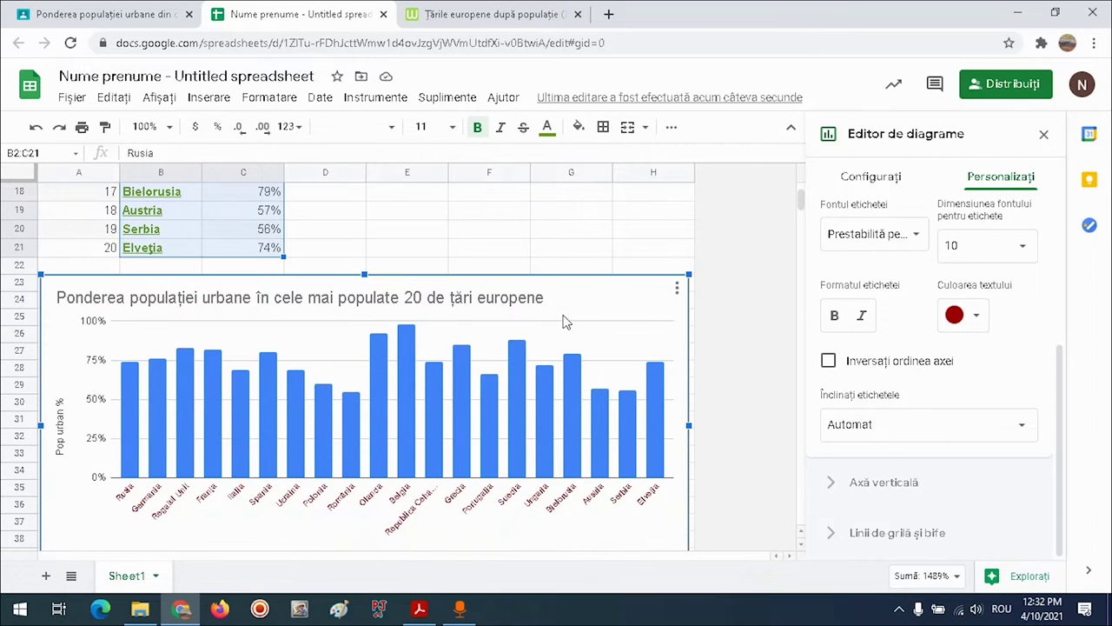
pyautogui.click(73, 99)
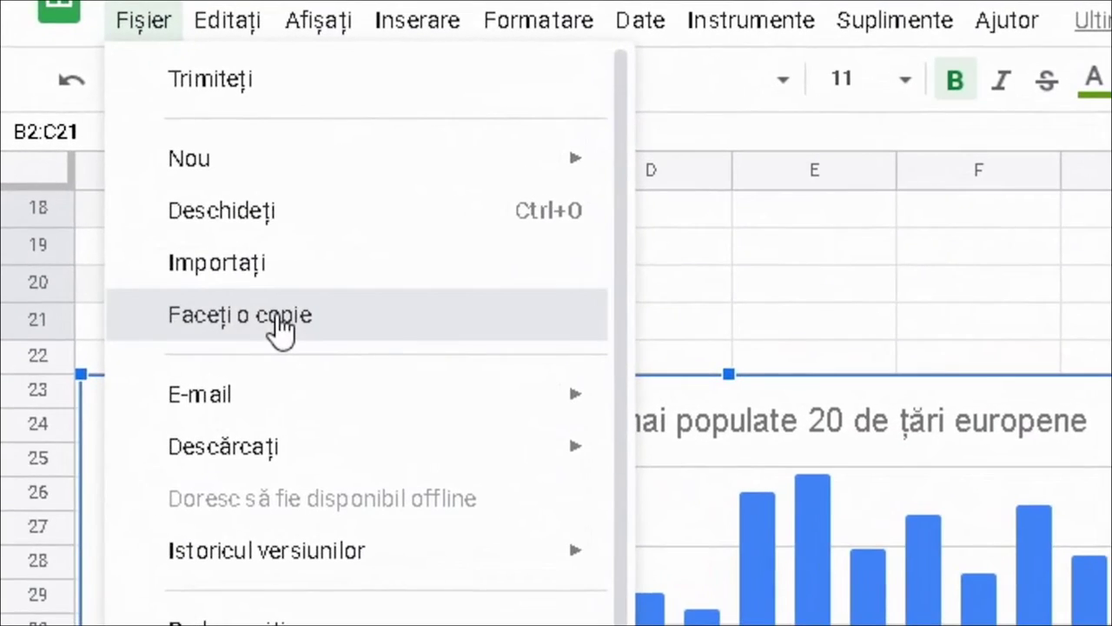
pyautogui.click(140, 249)
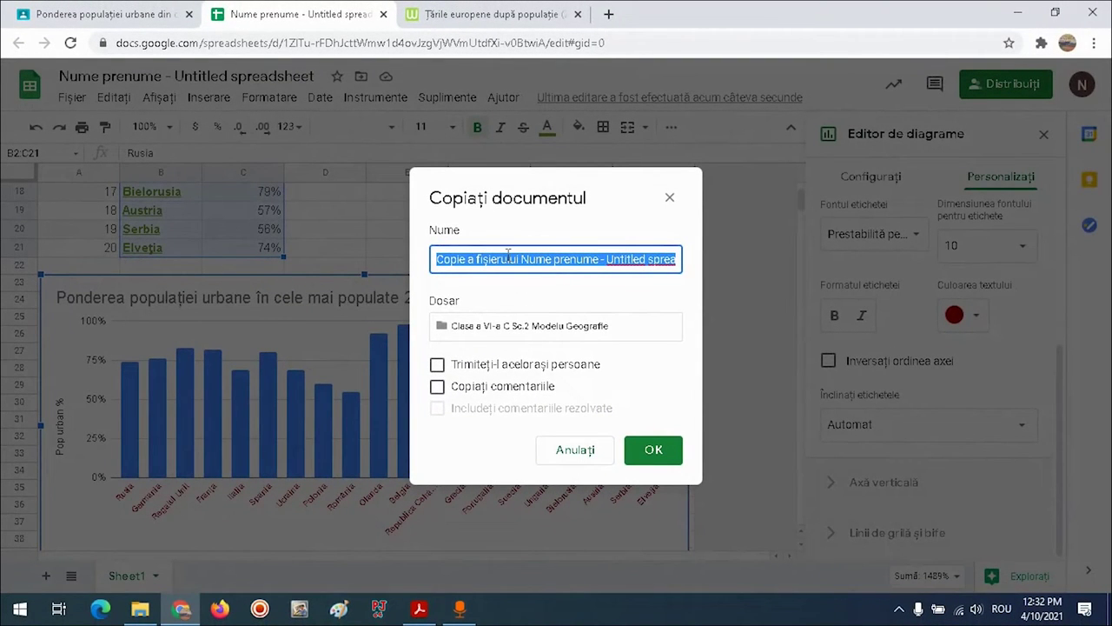
pyautogui.click(652, 450)
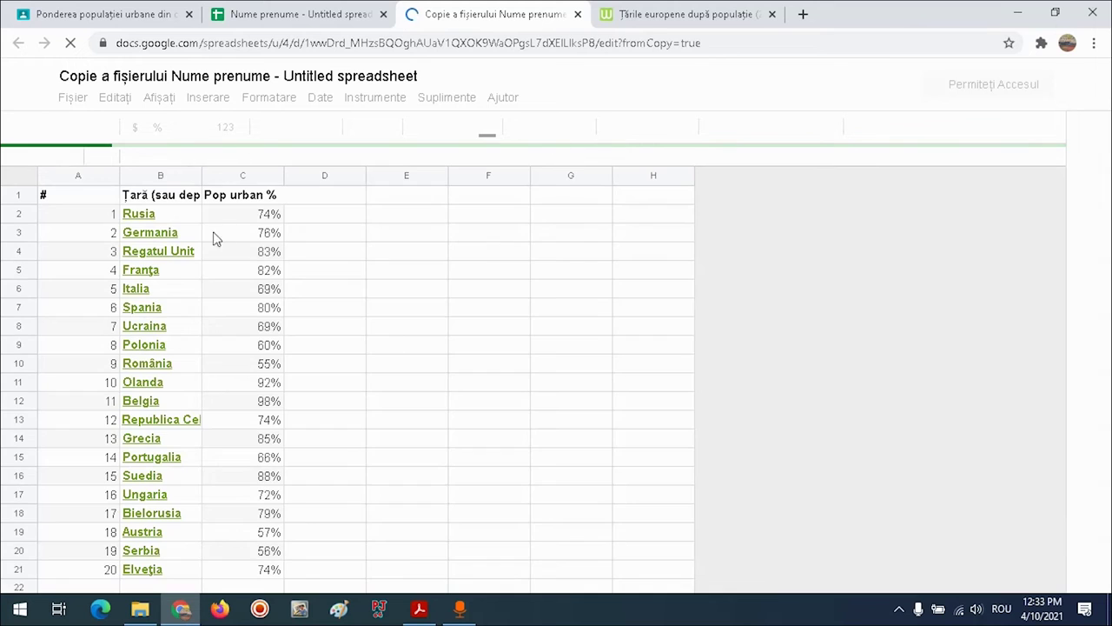
# - Return to the original spreadsheet, select an empty cell outside the chart and close that spreadsheet
pyautogui.click(298, 14)
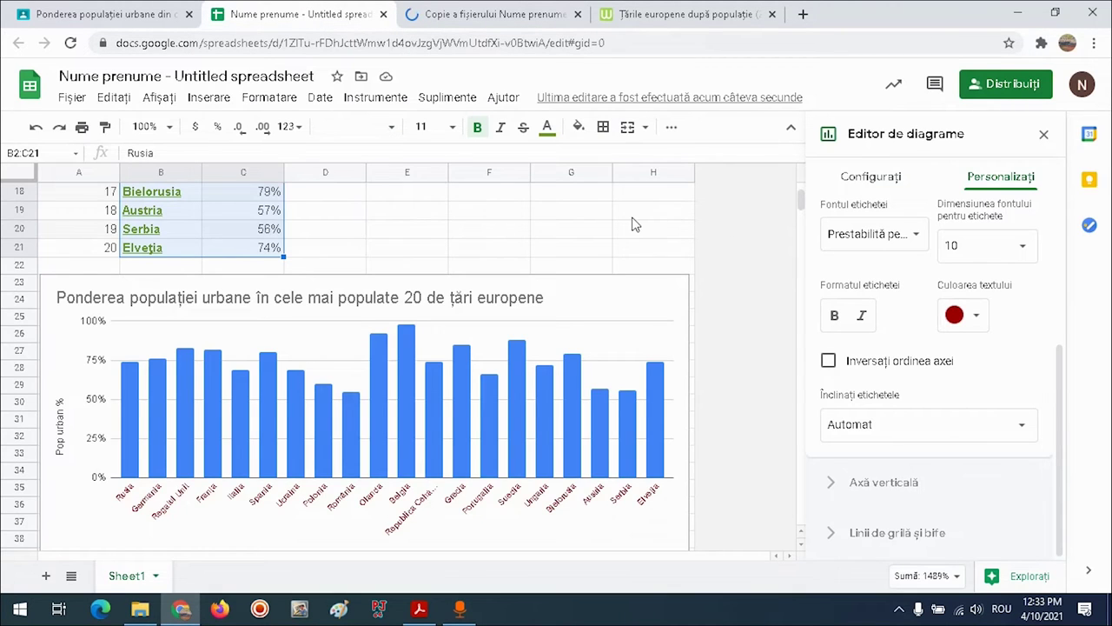
pyautogui.click(643, 211)
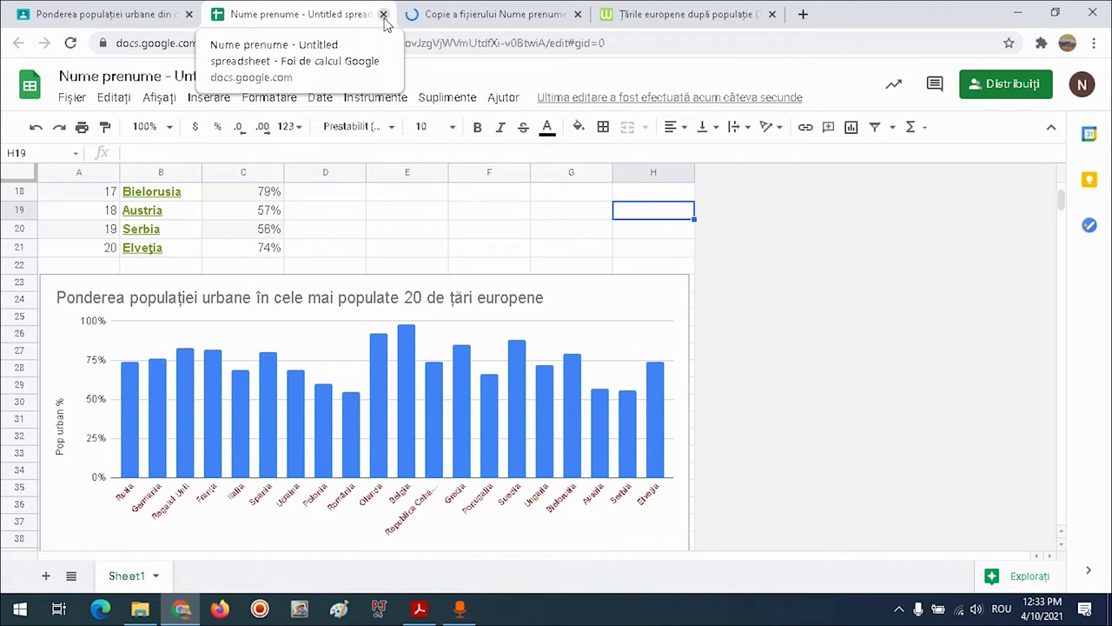
pyautogui.click(383, 15)
# - Switch to the Google Classroom assignment and turn it in with the spreadsheet attached, confirming the submission
pyautogui.click(104, 13)
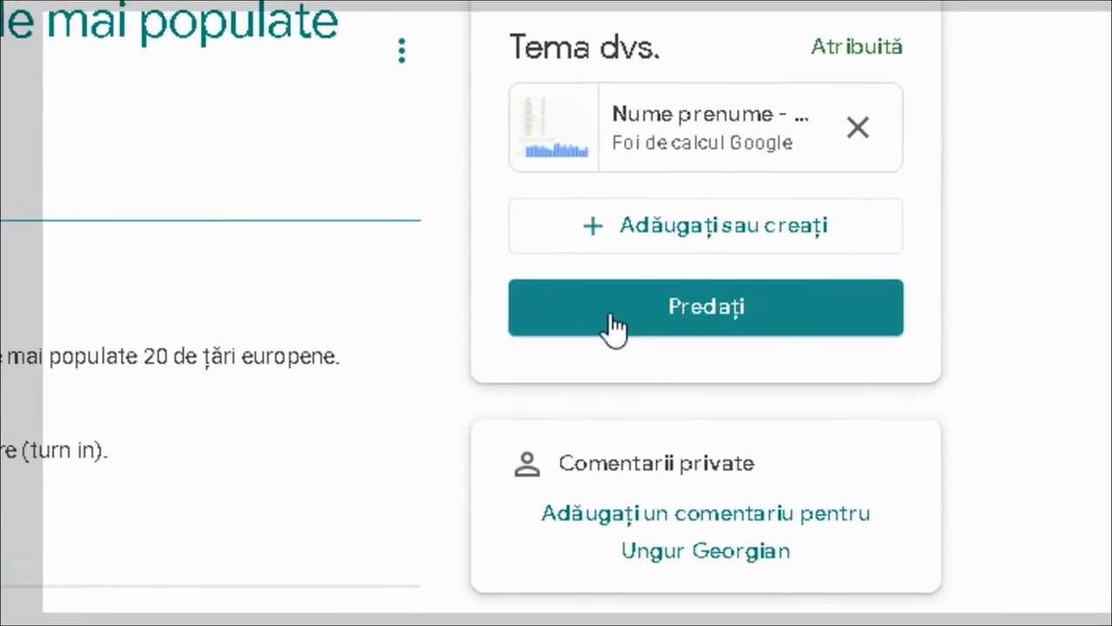
pyautogui.click(594, 329)
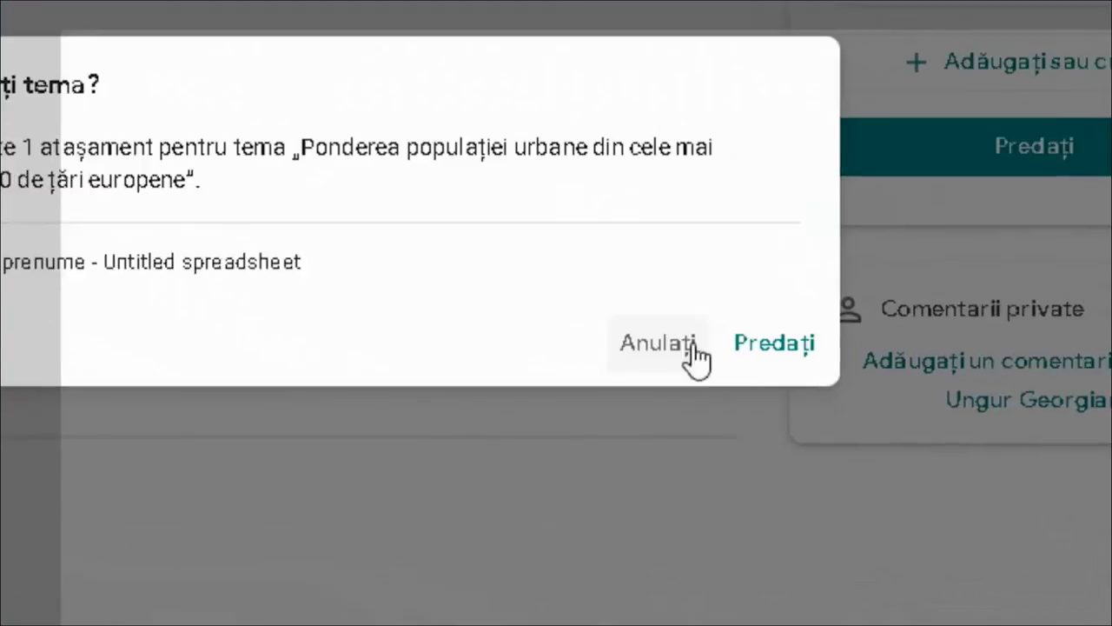
pyautogui.click(558, 318)
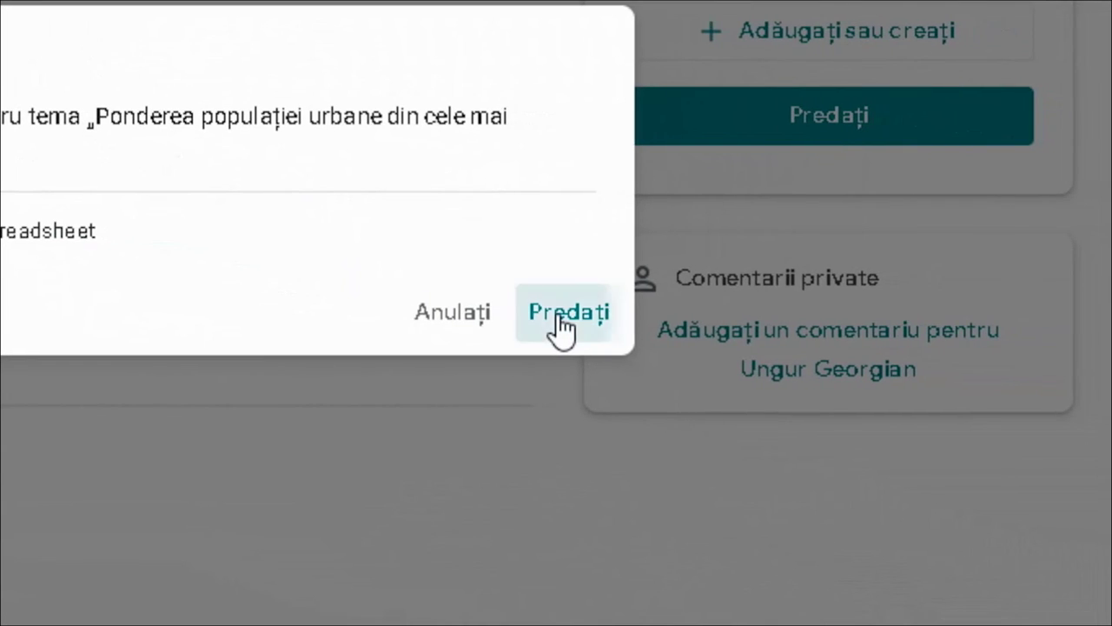